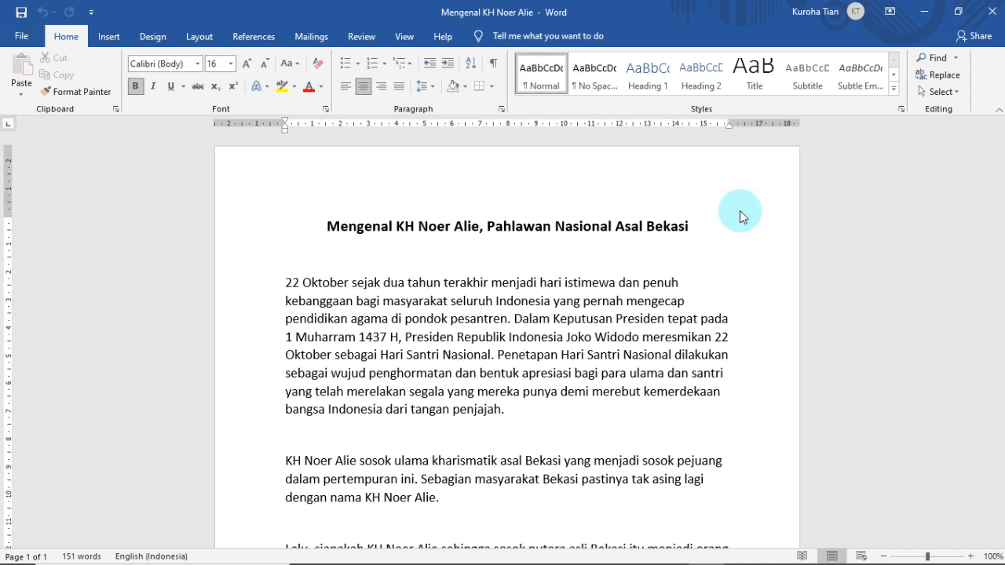
Step: Open a blank Notepad note, write "Kalian Buka Hal 95" in it, and minimize it to return to the Word document
{"action": "key", "text": "super+r"}
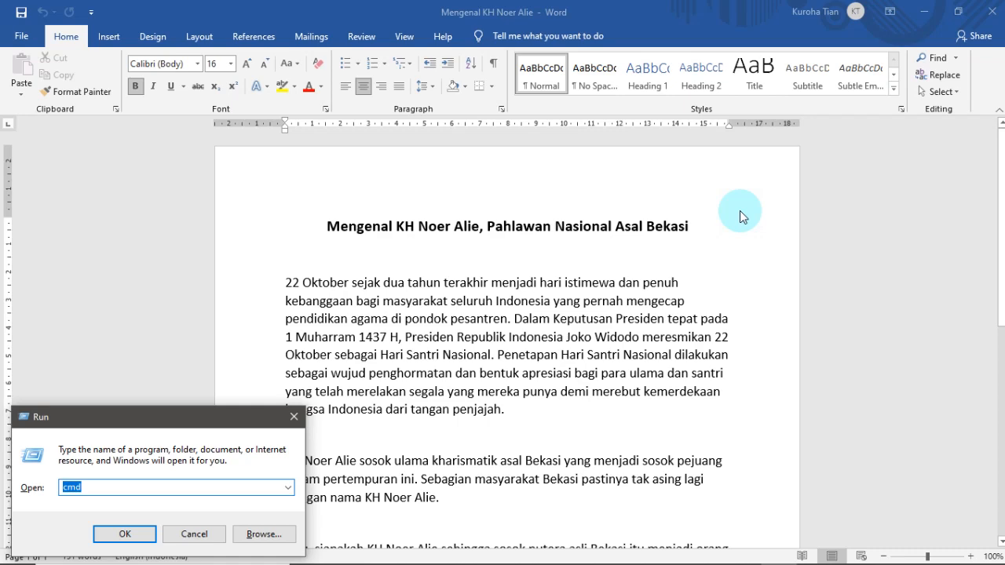
{"action": "type", "text": "notepad"}
{"action": "key", "text": "Return"}
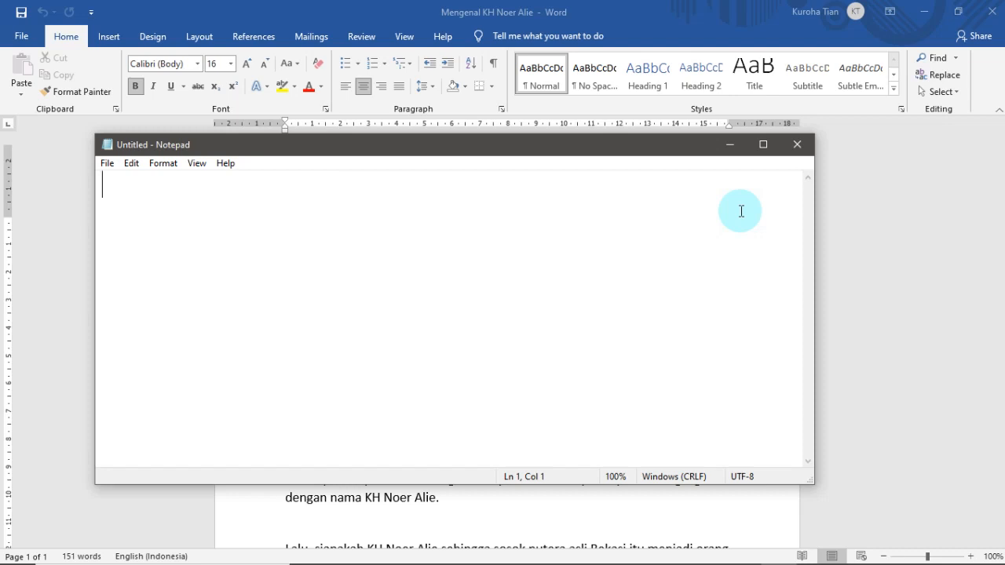
{"action": "type", "text": "Kalian Buka Hal 95"}
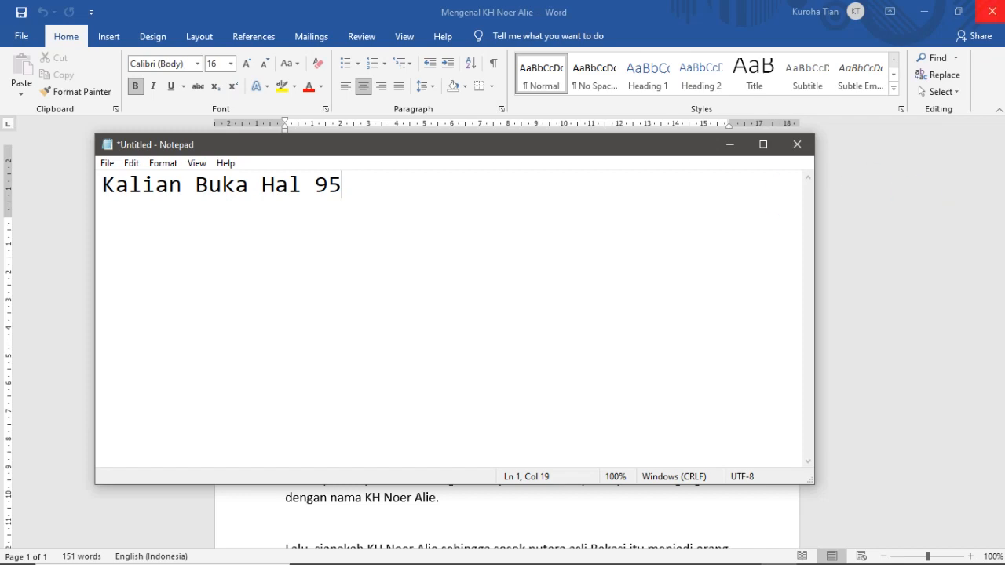
{"action": "left_click", "coordinate": [730, 145]}
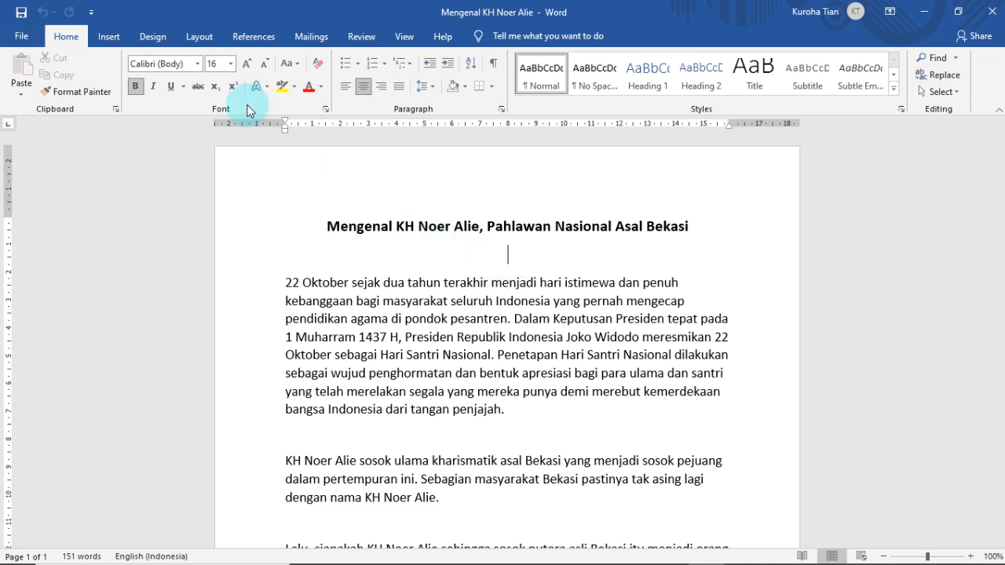
Step: Point a red annotation arrow at the Insert command group, clear it, and undo the accidentally added endnote
{"action": "key", "text": "ctrl+alt+d"}
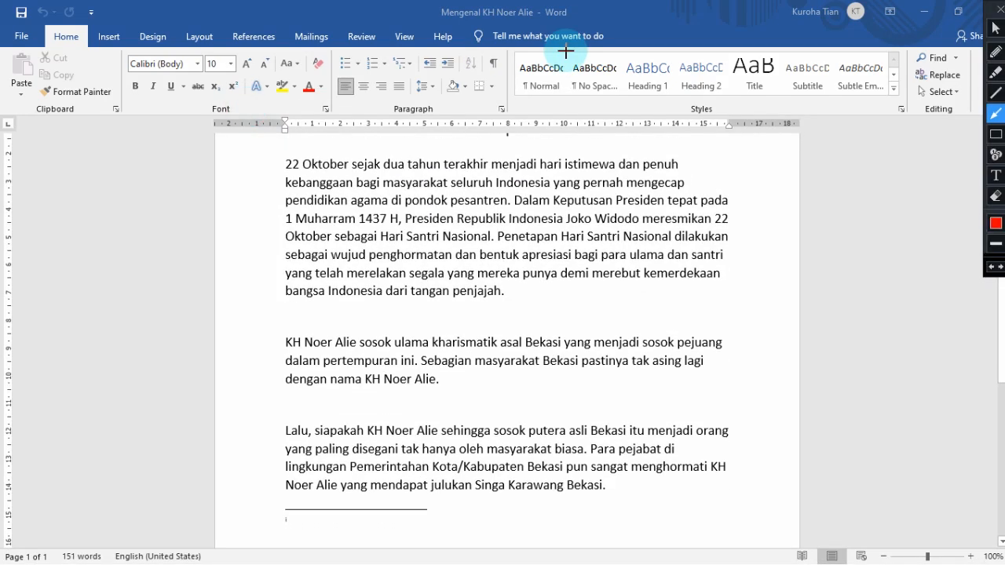
{"action": "left_click_drag", "start_coordinate": [193, 152], "coordinate": [118, 40]}
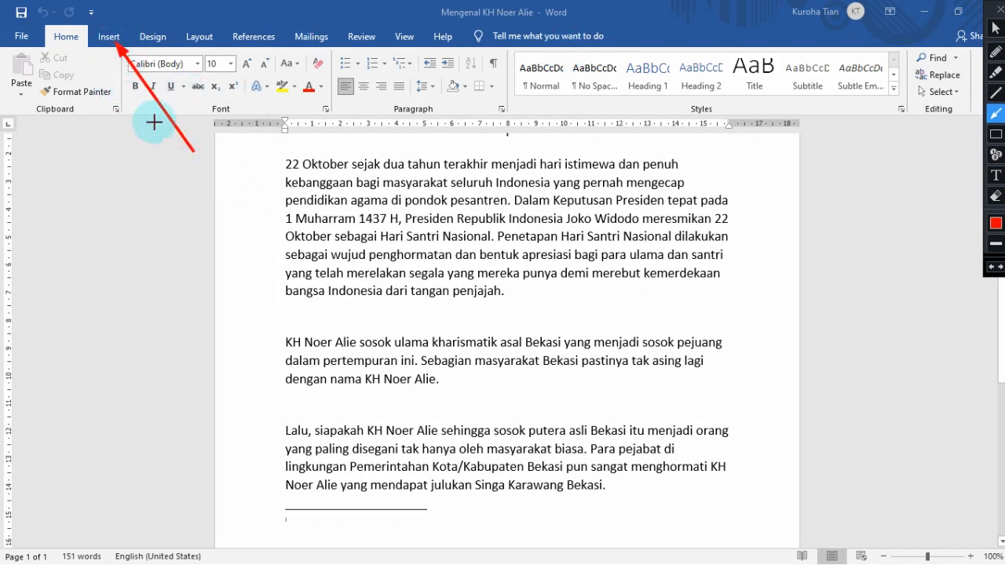
{"action": "key", "text": "Escape"}
{"action": "scroll", "coordinate": [298, 227], "scroll_direction": "up", "scroll_amount": 2}
{"action": "scroll", "coordinate": [297, 227], "scroll_direction": "up", "scroll_amount": 3}
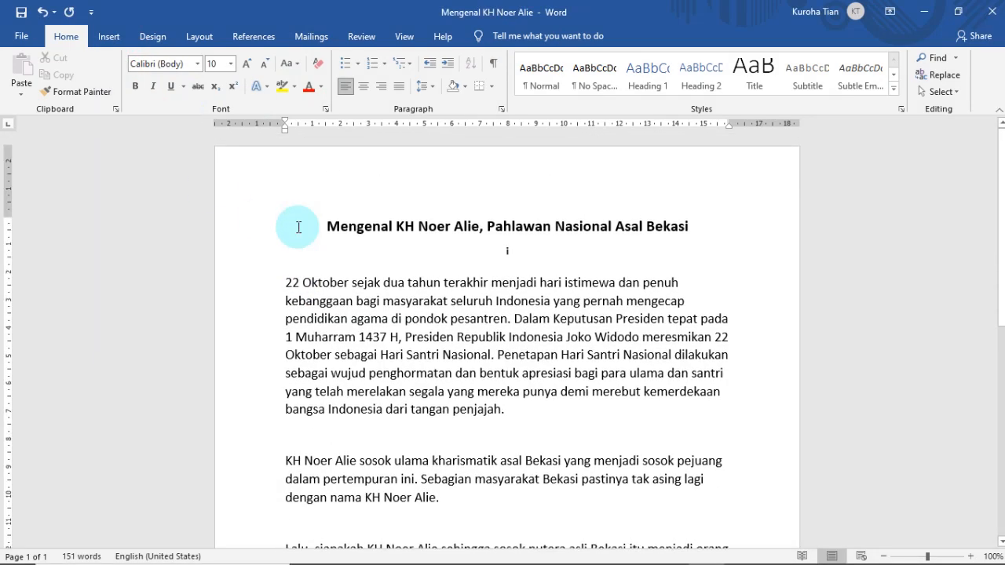
{"action": "key", "text": "ctrl+z"}
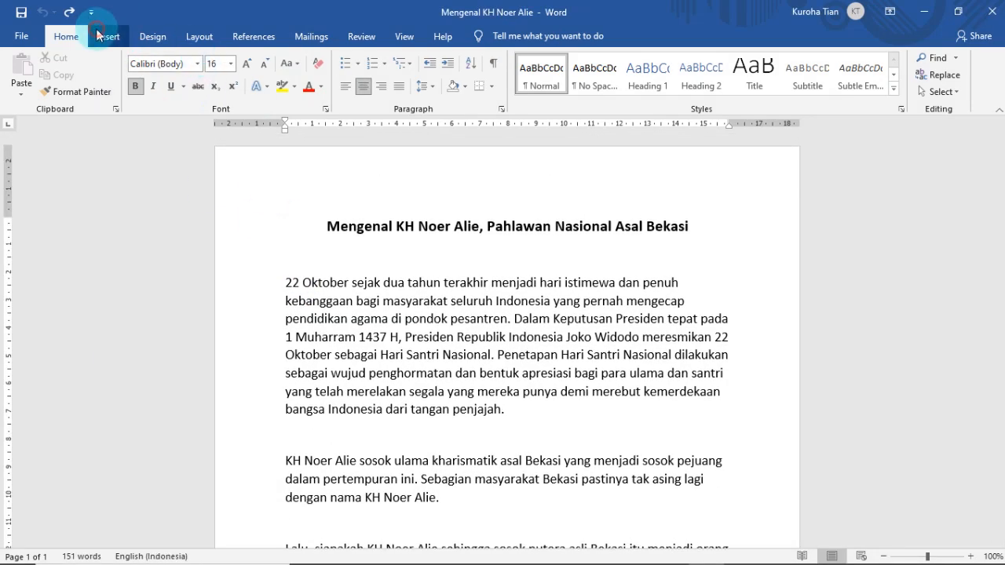
Step: Frame the Pictures command with a red annotation rectangle, and close the annotation overlay
{"action": "left_click", "coordinate": [100, 35]}
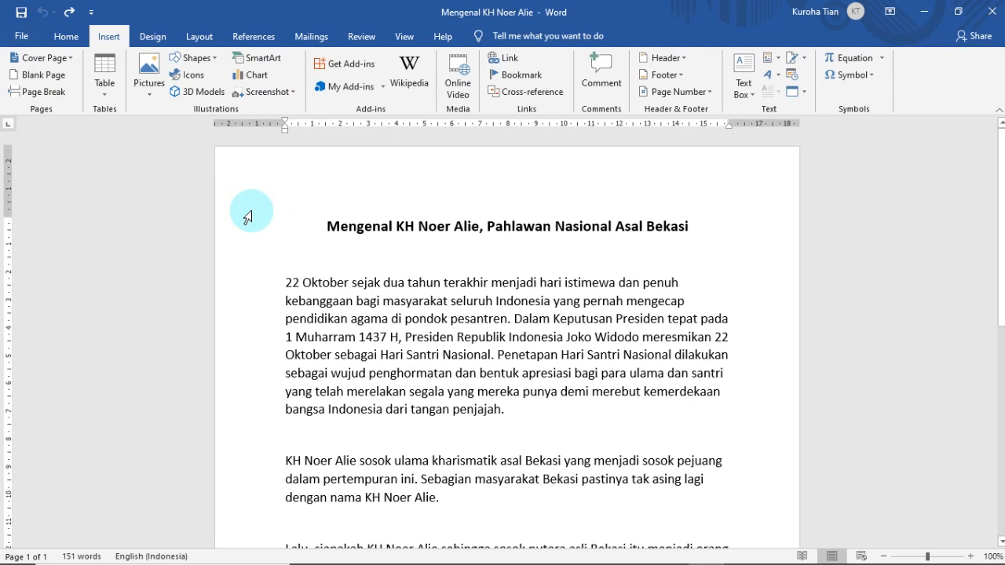
{"action": "mouse_move", "coordinate": [487, 7]}
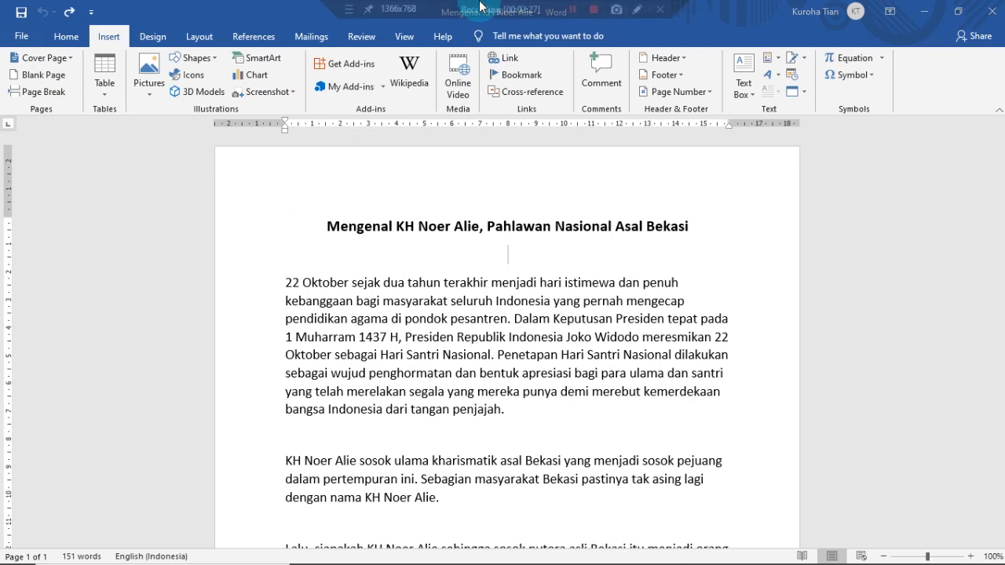
{"action": "left_click", "coordinate": [636, 9]}
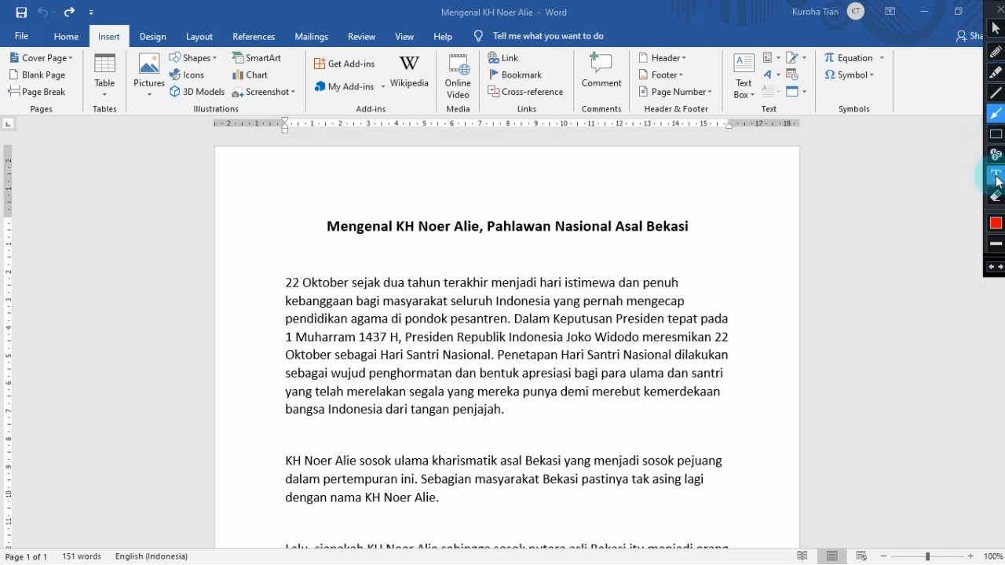
{"action": "left_click", "coordinate": [996, 133]}
{"action": "left_click_drag", "start_coordinate": [127, 49], "coordinate": [173, 102]}
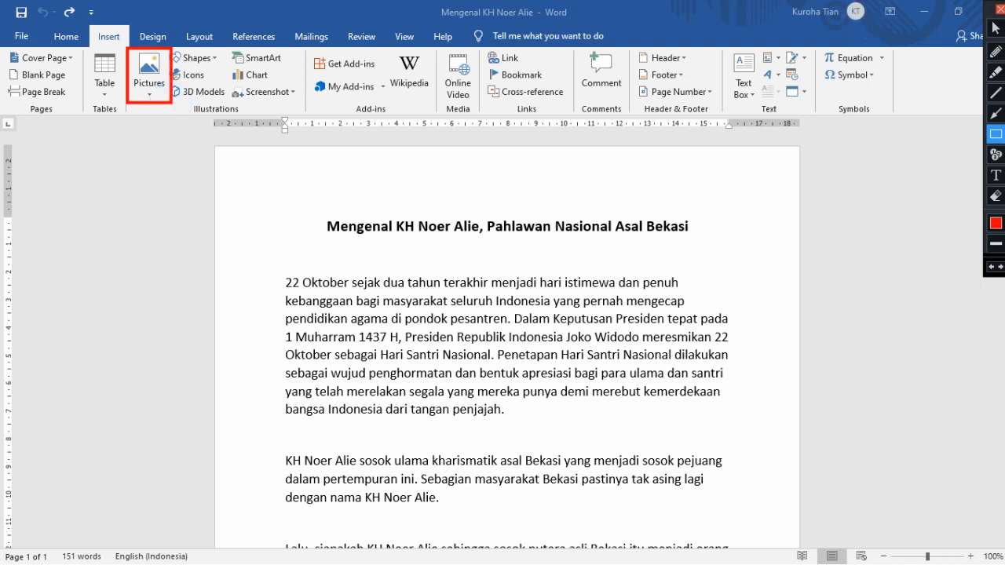
{"action": "left_click", "coordinate": [1000, 7]}
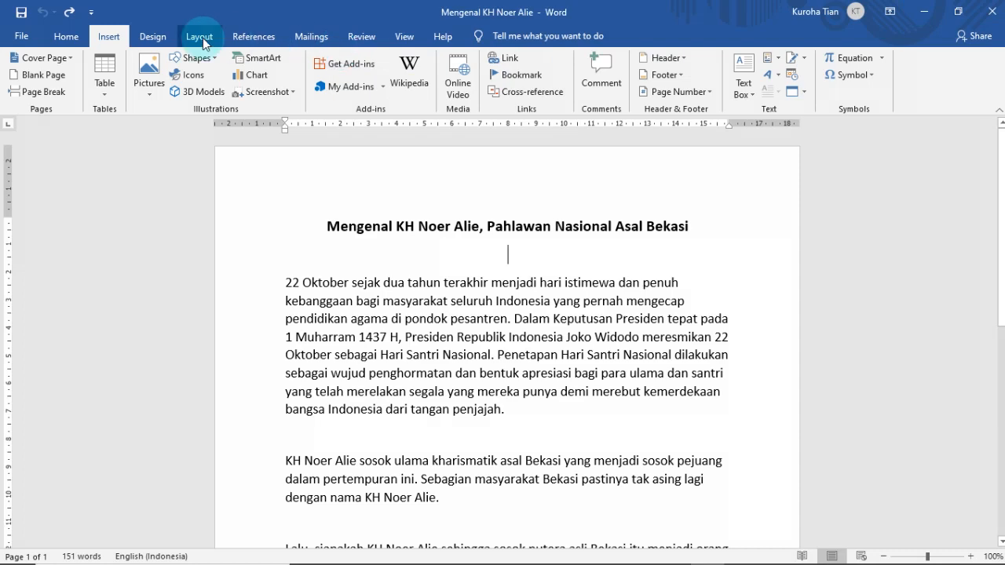
Step: Insert the picture KH Noer_Ali from this device, out of the folder starting with "5 Hadis Tentang Ibu", below the document title
{"action": "left_click", "coordinate": [155, 98]}
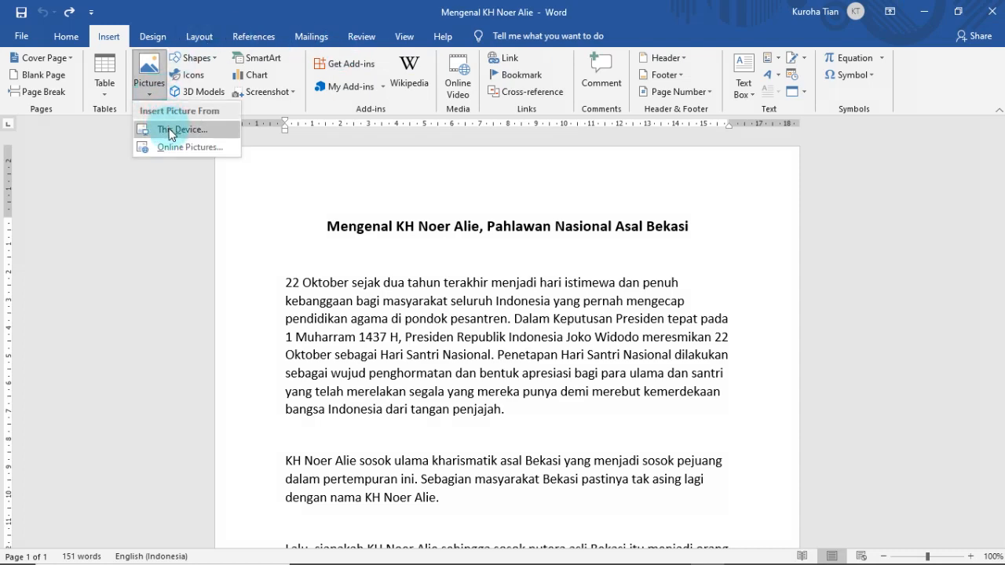
{"action": "left_click", "coordinate": [170, 131]}
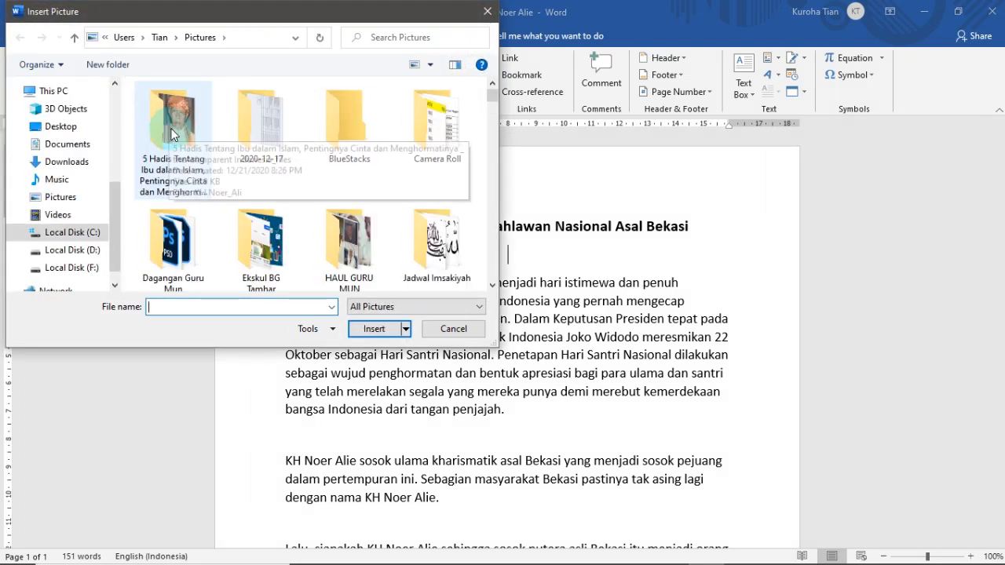
{"action": "left_click", "coordinate": [183, 124]}
{"action": "double_click", "coordinate": [183, 122]}
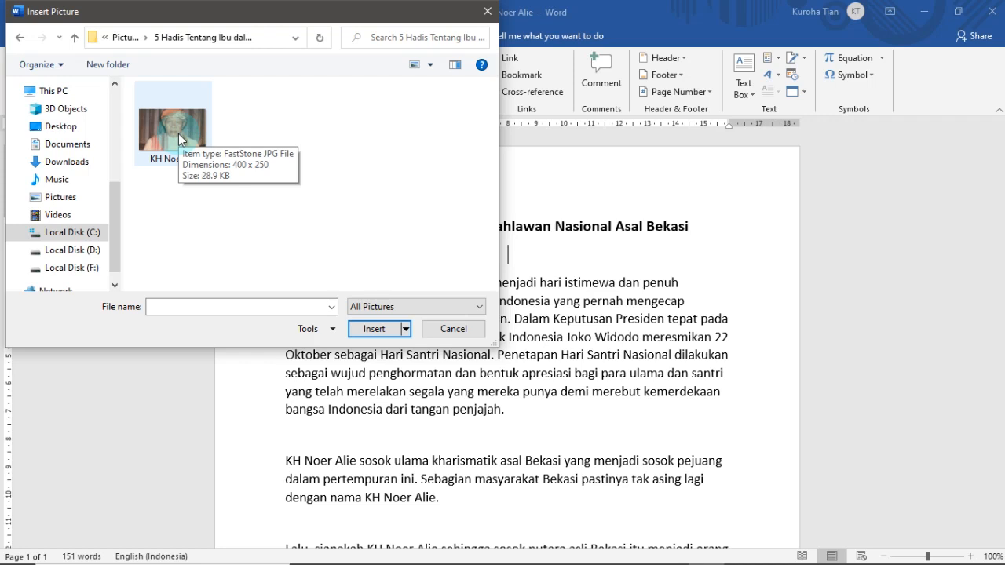
{"action": "left_click", "coordinate": [179, 134]}
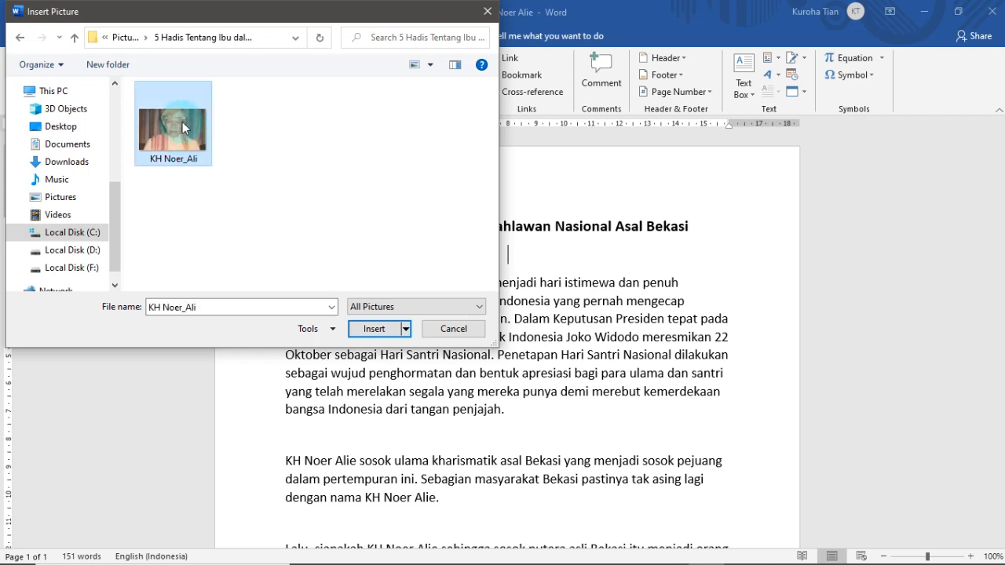
{"action": "left_click", "coordinate": [374, 329]}
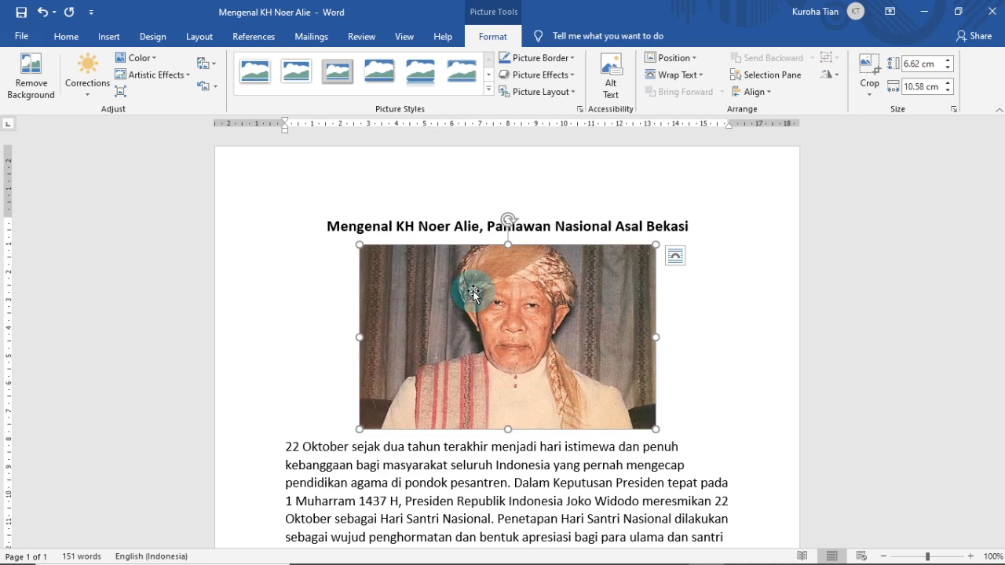
Step: Set the text wrapping of the inserted picture to In Line with Text and keep the picture selected
{"action": "right_click", "coordinate": [473, 294]}
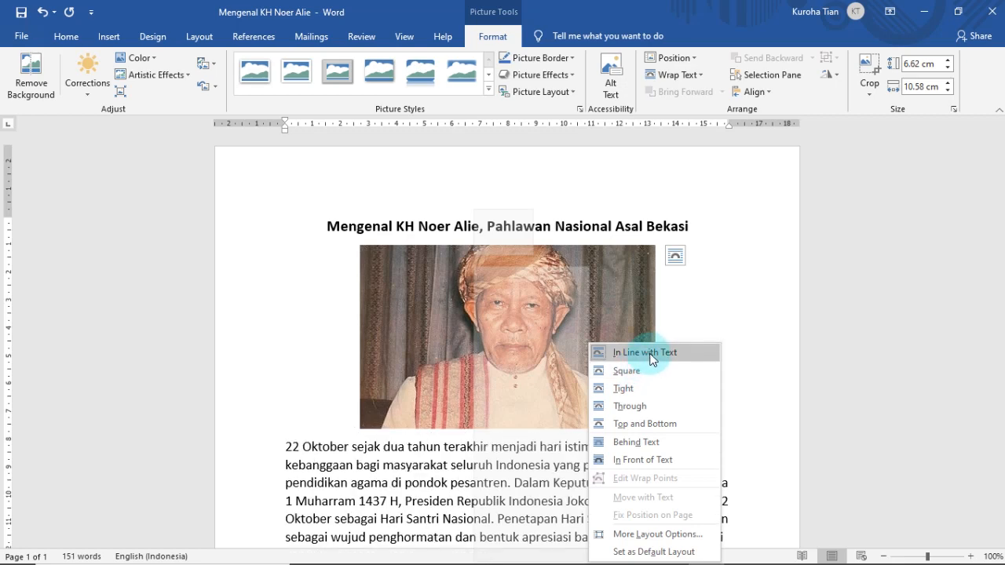
{"action": "left_click", "coordinate": [650, 359]}
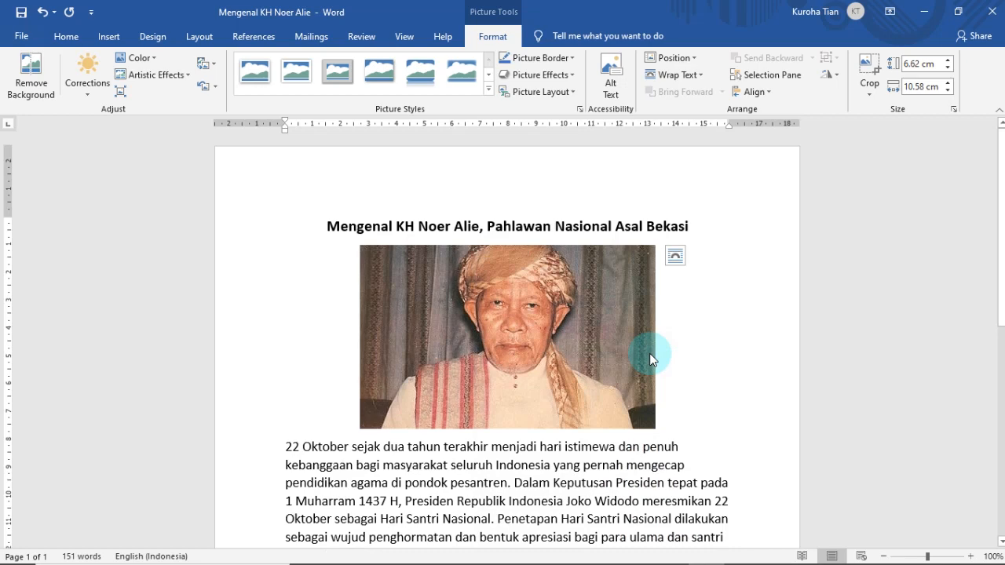
{"action": "left_click", "coordinate": [650, 353]}
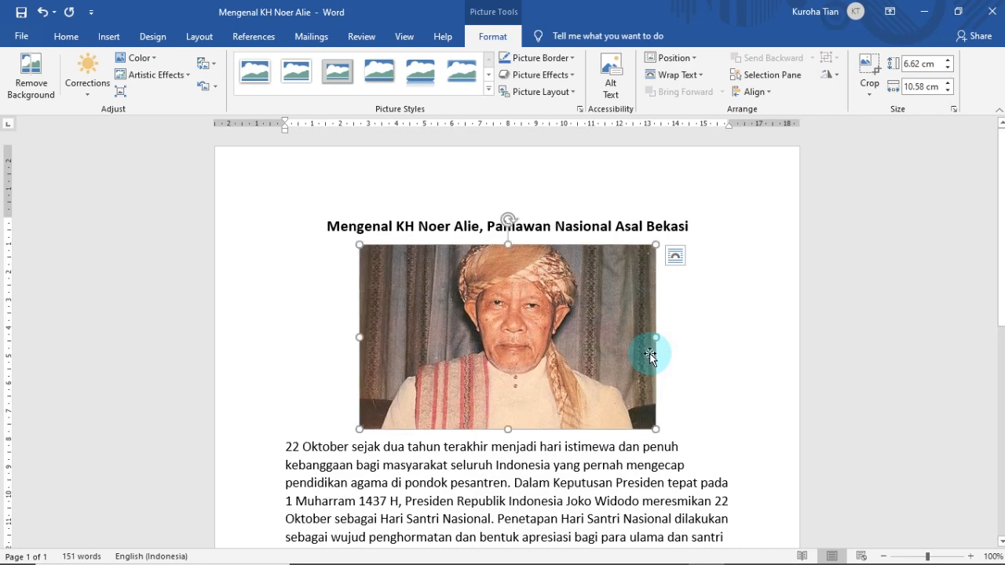
Step: Close the annotation overlay and look through the document for the stray endnote
{"action": "left_click", "coordinate": [335, 259]}
{"action": "scroll", "coordinate": [335, 260], "scroll_direction": "down", "scroll_amount": 5}
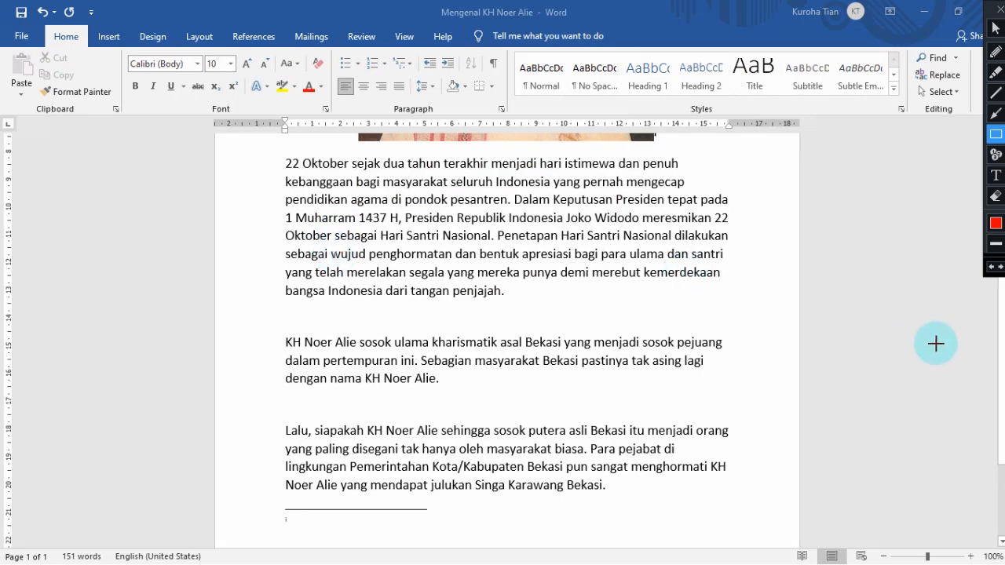
{"action": "left_click", "coordinate": [1000, 10]}
{"action": "scroll", "coordinate": [831, 353], "scroll_direction": "up", "scroll_amount": 5}
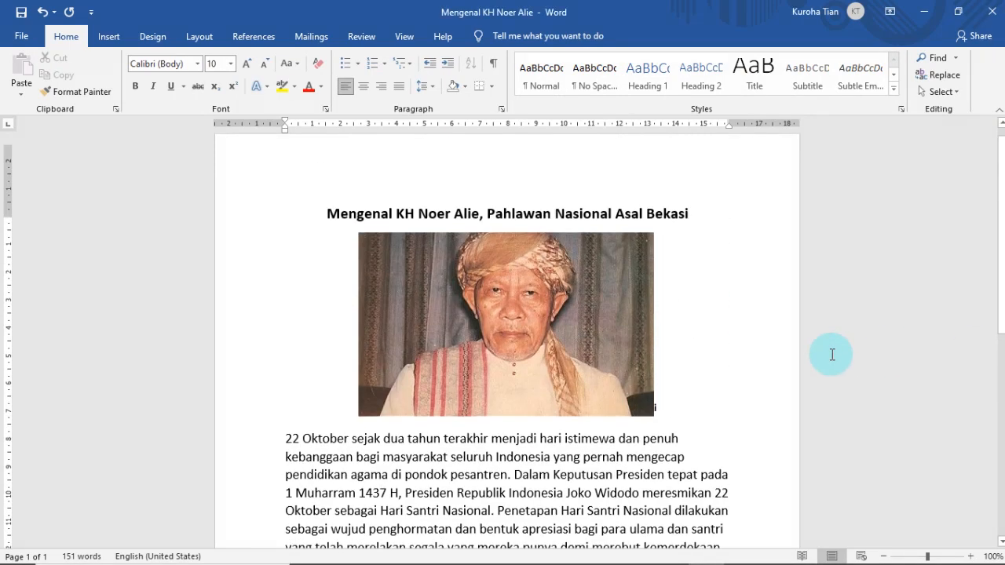
{"action": "scroll", "coordinate": [831, 353], "scroll_direction": "down", "scroll_amount": 3}
{"action": "scroll", "coordinate": [609, 429], "scroll_direction": "down", "scroll_amount": 1}
{"action": "scroll", "coordinate": [498, 431], "scroll_direction": "up", "scroll_amount": 3}
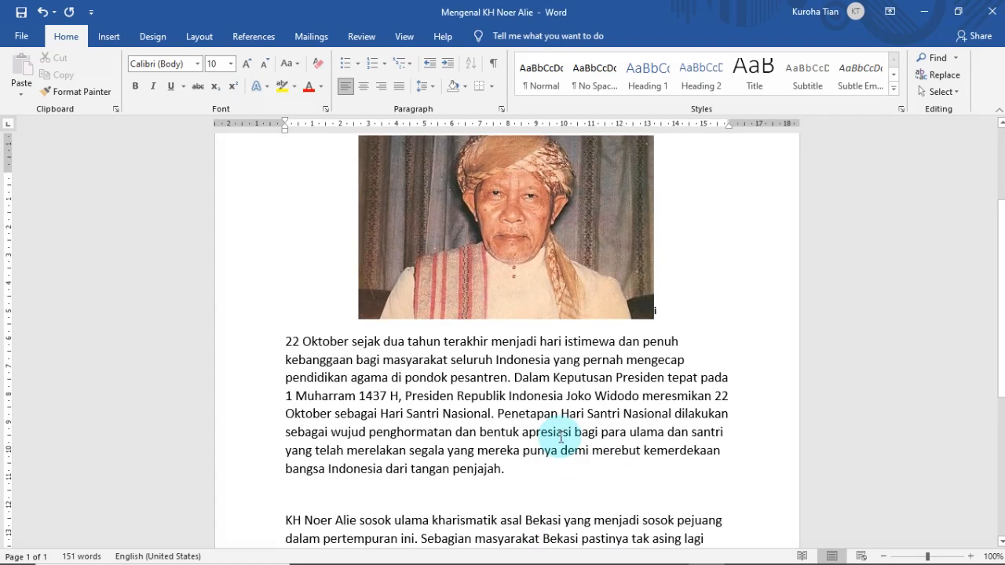
{"action": "scroll", "coordinate": [311, 455], "scroll_direction": "down", "scroll_amount": 4}
{"action": "scroll", "coordinate": [310, 456], "scroll_direction": "down", "scroll_amount": 4}
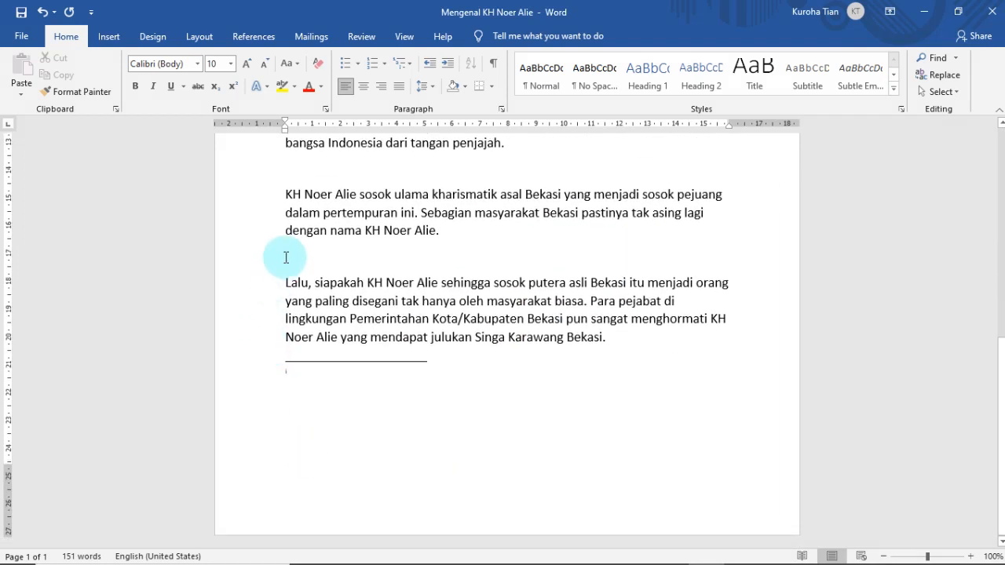
Step: Delete the text from the blank line above the last paragraph up to its closing words "Singa Karawang Bekasi."
{"action": "left_click_drag", "start_coordinate": [313, 283], "coordinate": [369, 340]}
{"action": "left_click", "coordinate": [281, 271], "text": "shift"}
{"action": "left_click", "coordinate": [464, 359], "text": "shift"}
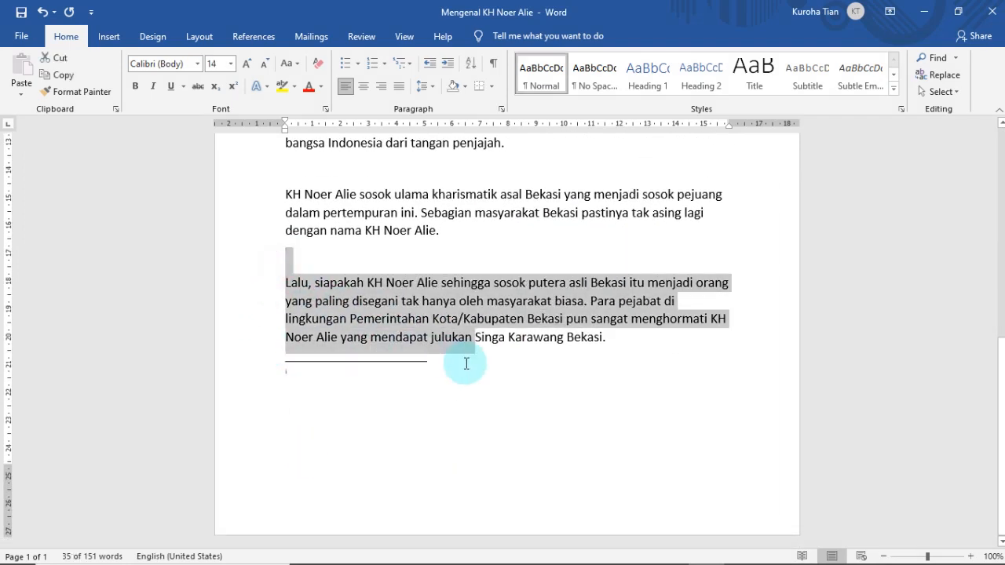
{"action": "key", "text": "Delete"}
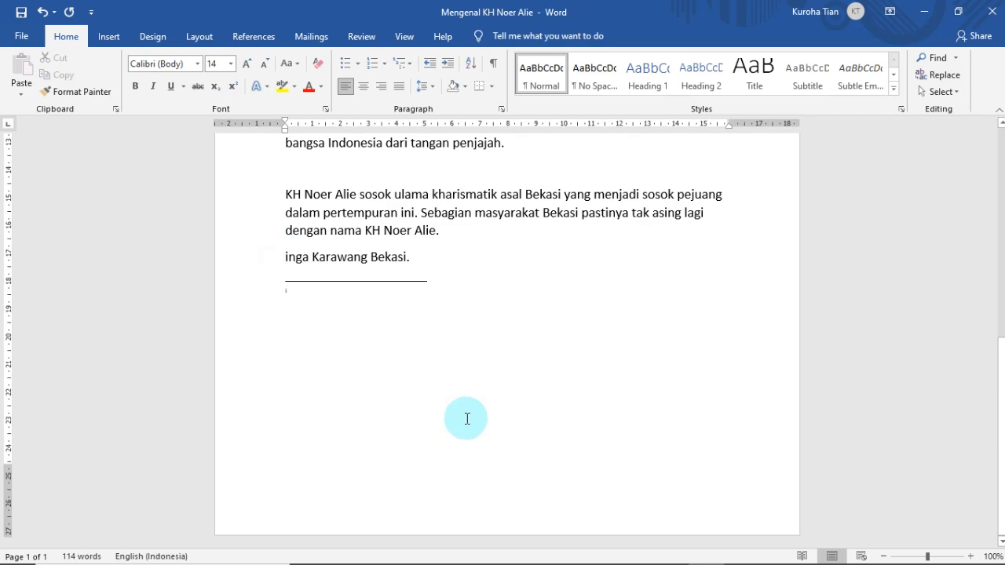
{"action": "scroll", "coordinate": [466, 418], "scroll_direction": "up", "scroll_amount": 6}
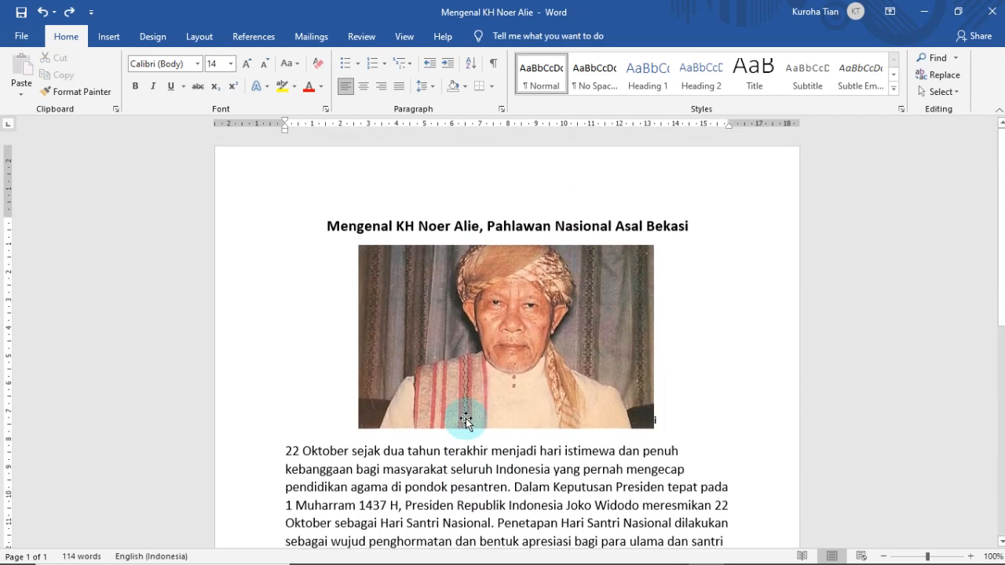
Step: Undo the accidental endnotes and the deletion in the last paragraph
{"action": "key", "text": "ctrl+alt+d"}
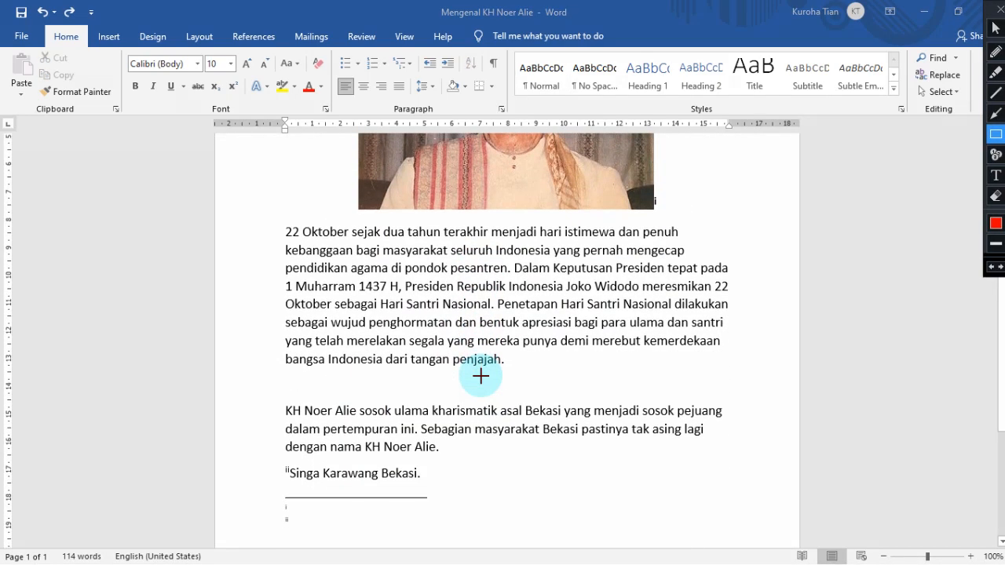
{"action": "key", "text": "Escape"}
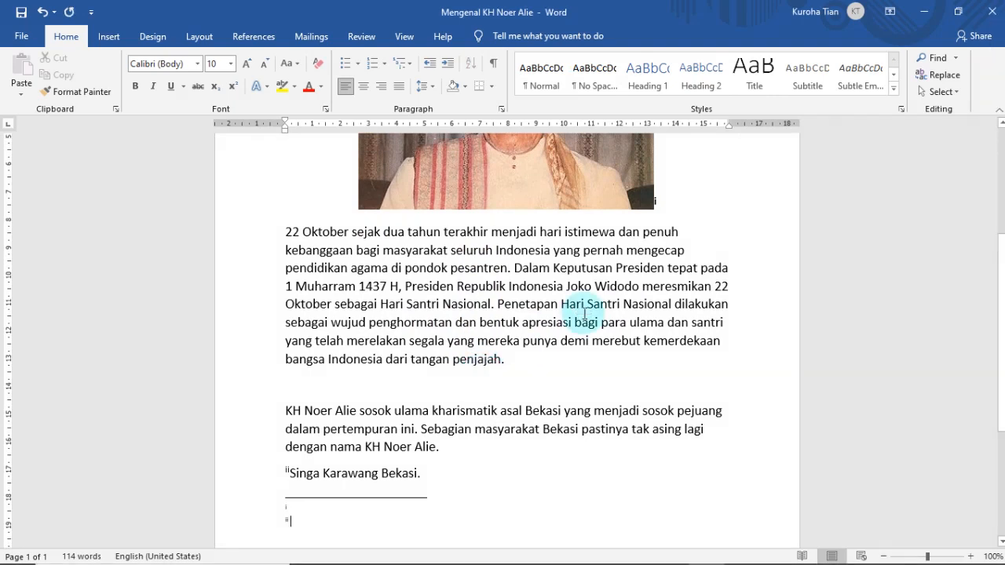
{"action": "key", "text": "ctrl+z"}
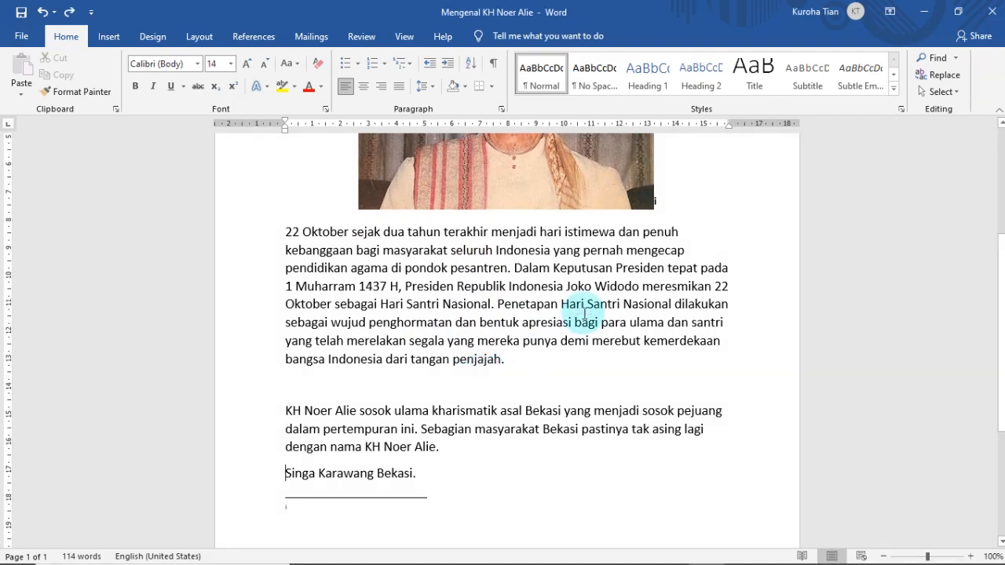
{"action": "key", "text": "ctrl+z"}
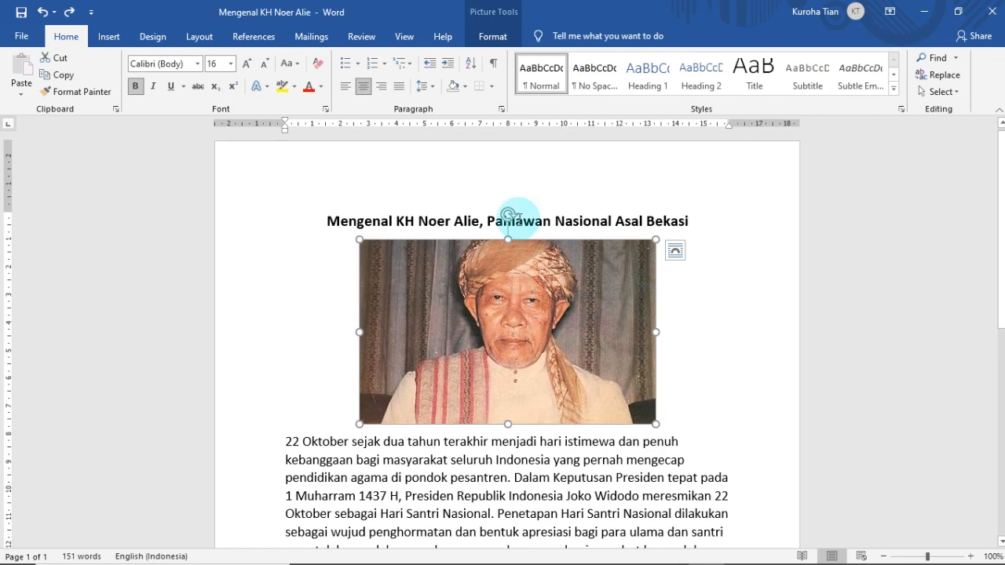
Step: Draw a horizontal red annotation line across the page between the document title and the picture
{"action": "mouse_move", "coordinate": [526, 3]}
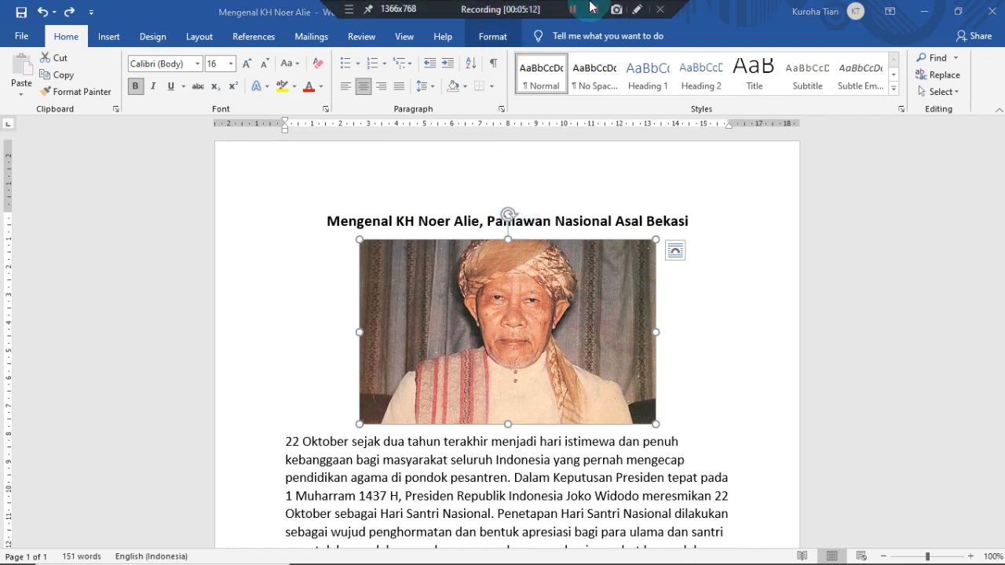
{"action": "left_click", "coordinate": [636, 11]}
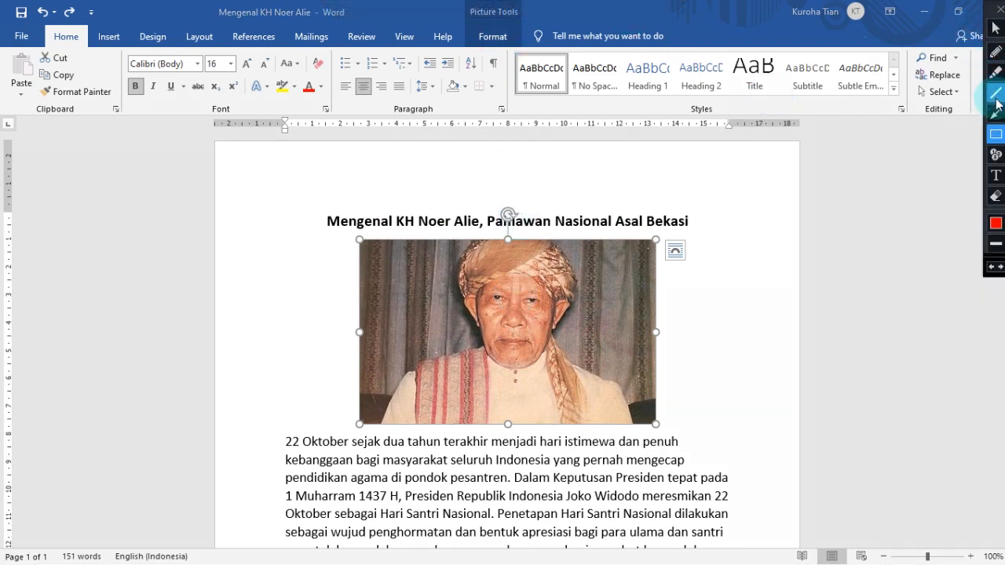
{"action": "mouse_move", "coordinate": [207, 236]}
{"action": "left_mouse_down"}
{"action": "mouse_move", "coordinate": [562, 222]}
{"action": "mouse_move", "coordinate": [809, 235]}
{"action": "left_mouse_up"}
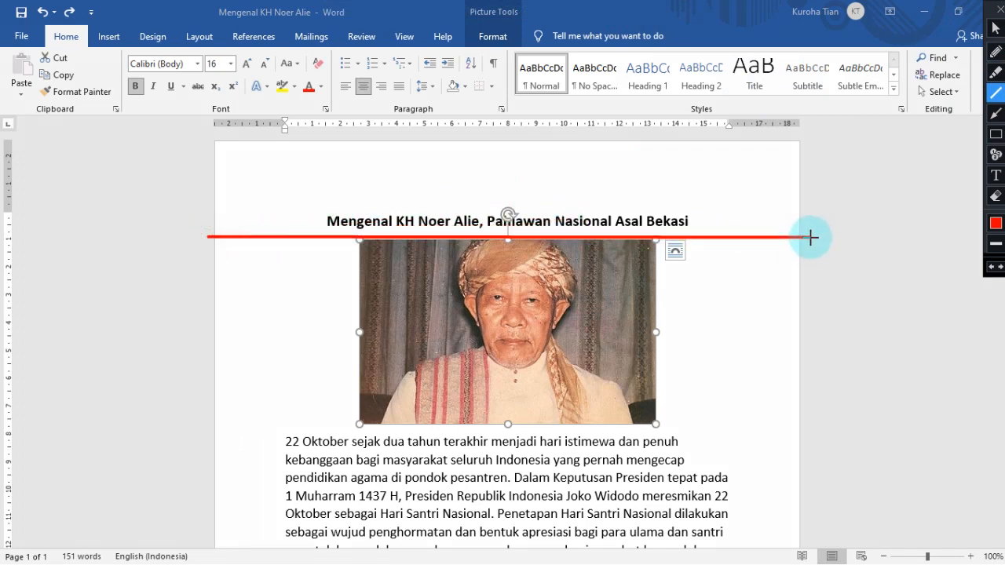
Step: Draw a red annotation line below the picture, highlight the empty space on both sides in yellow, and close the annotation overlay
{"action": "mouse_move", "coordinate": [197, 426]}
{"action": "left_mouse_down"}
{"action": "mouse_move", "coordinate": [700, 441]}
{"action": "mouse_move", "coordinate": [817, 430]}
{"action": "left_mouse_up"}
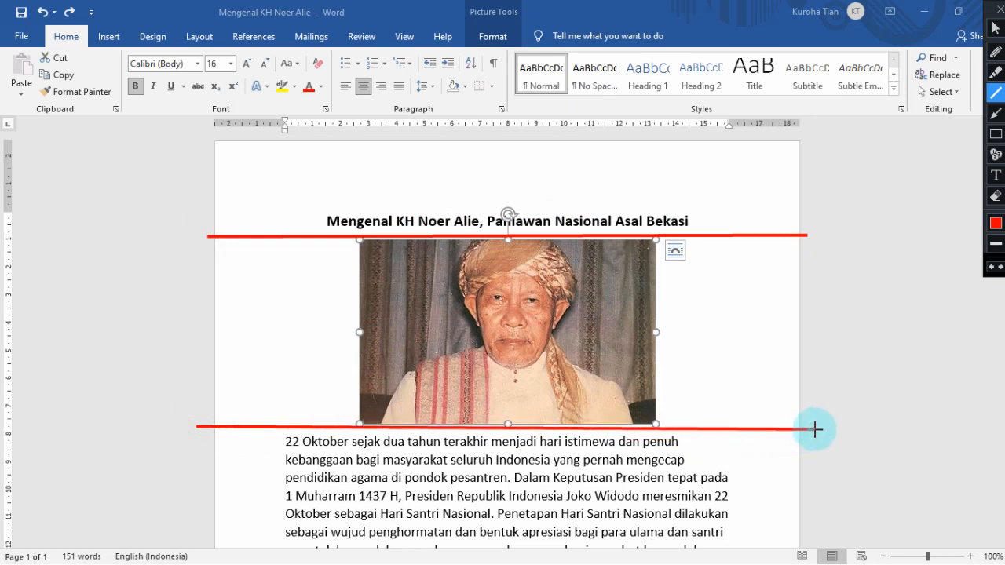
{"action": "left_click", "coordinate": [995, 71]}
{"action": "mouse_move", "coordinate": [707, 253]}
{"action": "left_mouse_down"}
{"action": "mouse_move", "coordinate": [711, 297]}
{"action": "mouse_move", "coordinate": [747, 343]}
{"action": "mouse_move", "coordinate": [762, 405]}
{"action": "left_mouse_up"}
{"action": "mouse_move", "coordinate": [243, 260]}
{"action": "left_mouse_down"}
{"action": "mouse_move", "coordinate": [293, 281]}
{"action": "mouse_move", "coordinate": [278, 363]}
{"action": "mouse_move", "coordinate": [320, 404]}
{"action": "mouse_move", "coordinate": [338, 400]}
{"action": "left_mouse_up"}
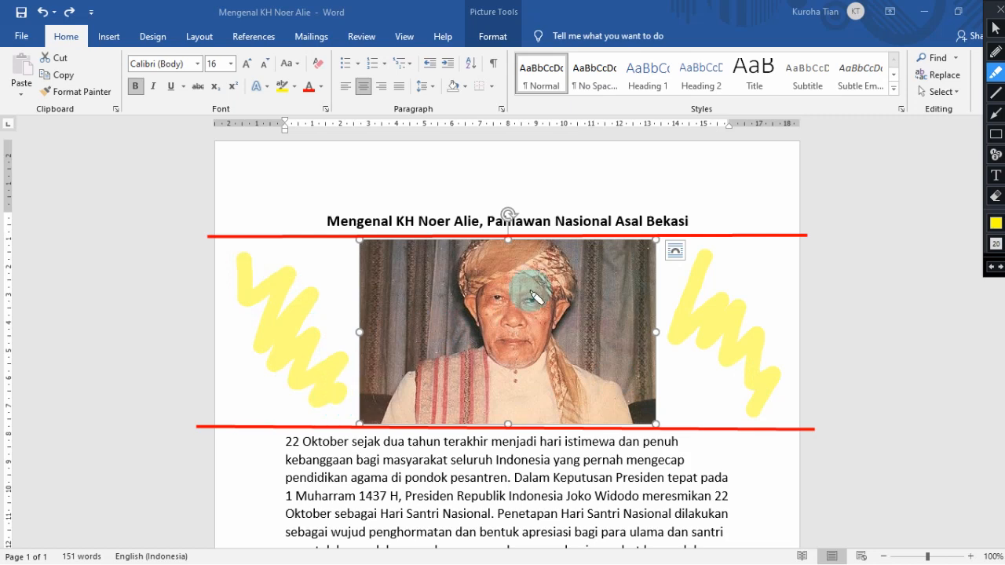
{"action": "key", "text": "Escape"}
Step: Change the picture's text wrapping from In Line with Text to Square
{"action": "left_click", "coordinate": [488, 317]}
{"action": "right_click", "coordinate": [489, 316]}
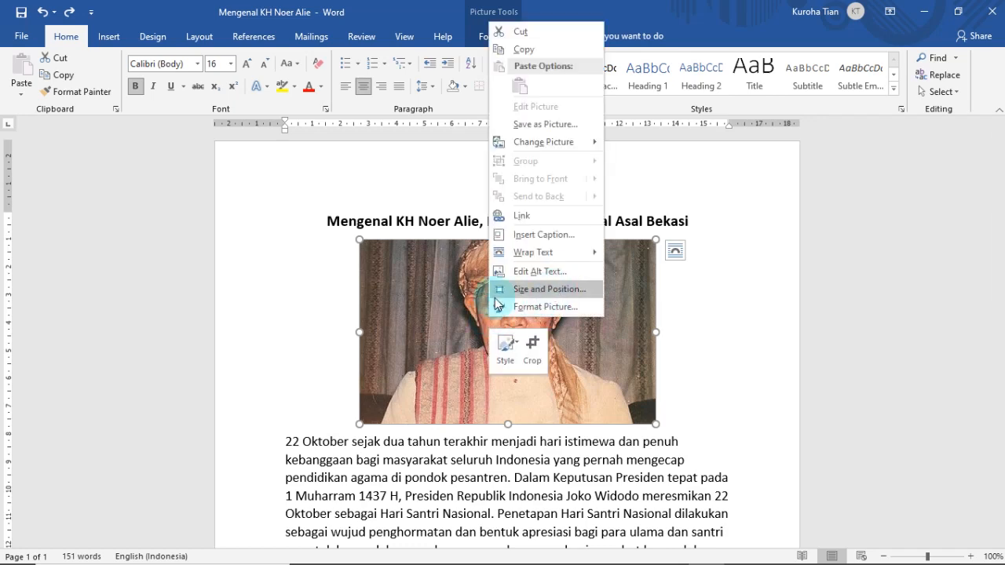
{"action": "right_click", "coordinate": [436, 303]}
{"action": "mouse_move", "coordinate": [531, 238]}
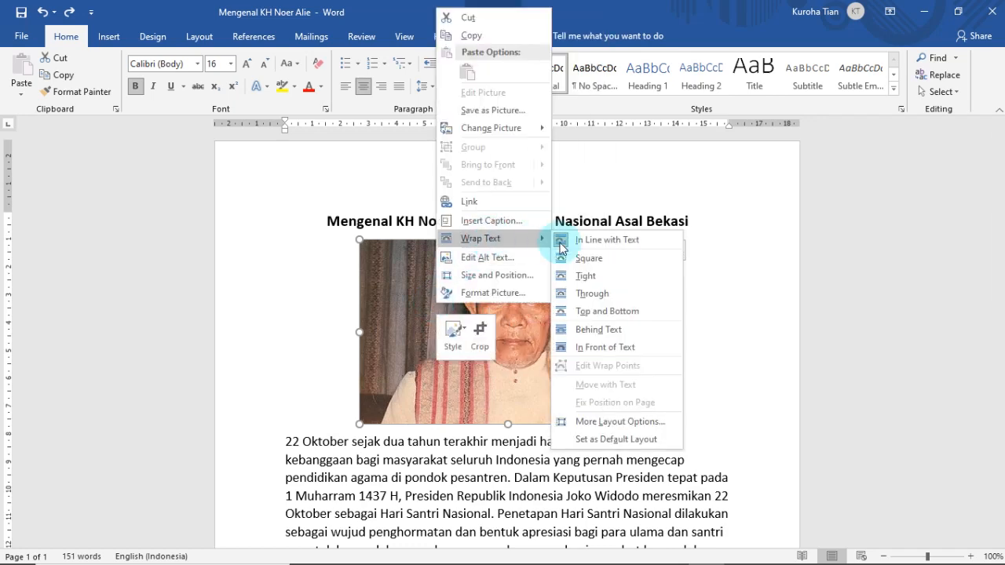
{"action": "left_click", "coordinate": [610, 242]}
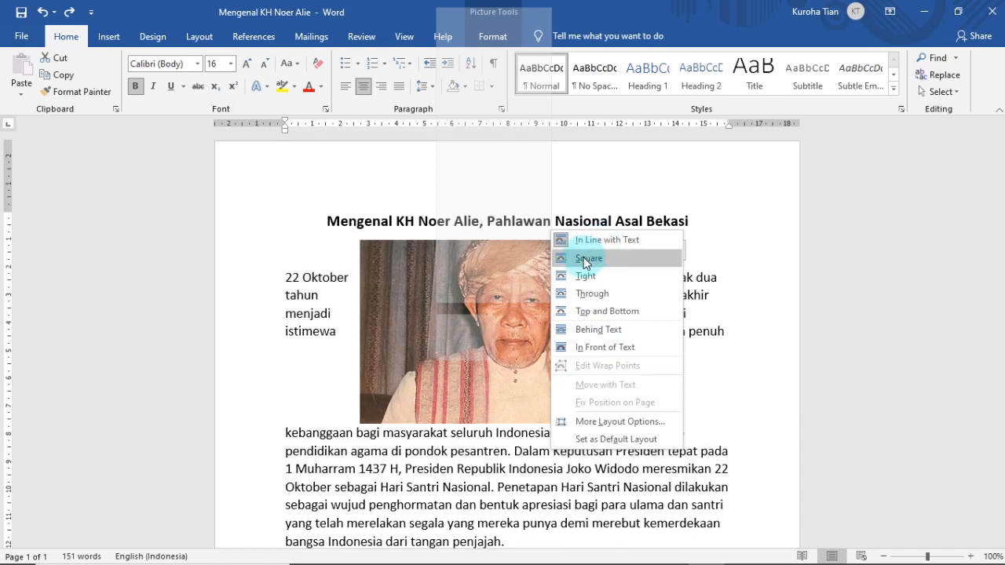
{"action": "left_click", "coordinate": [615, 261]}
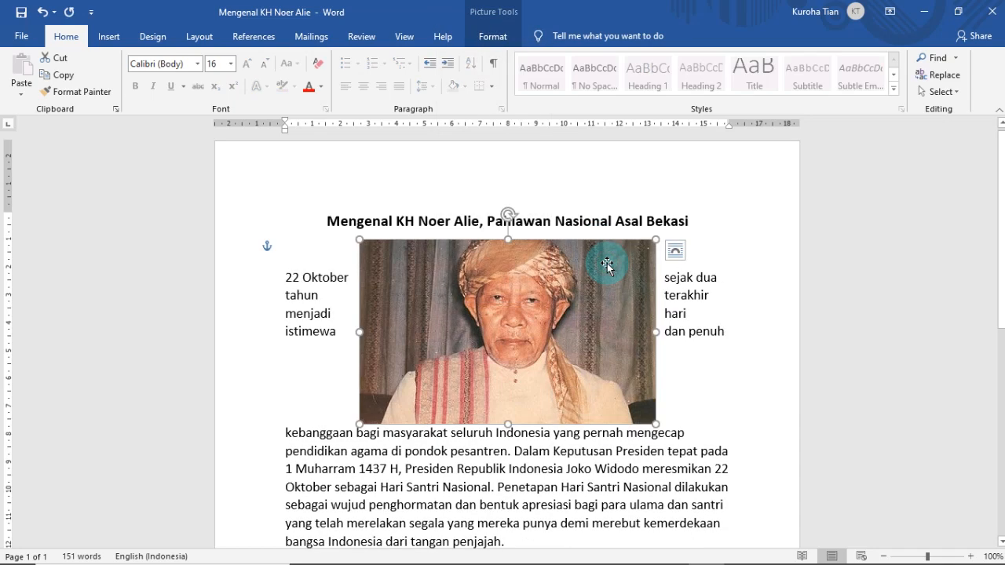
{"action": "left_click", "coordinate": [588, 353]}
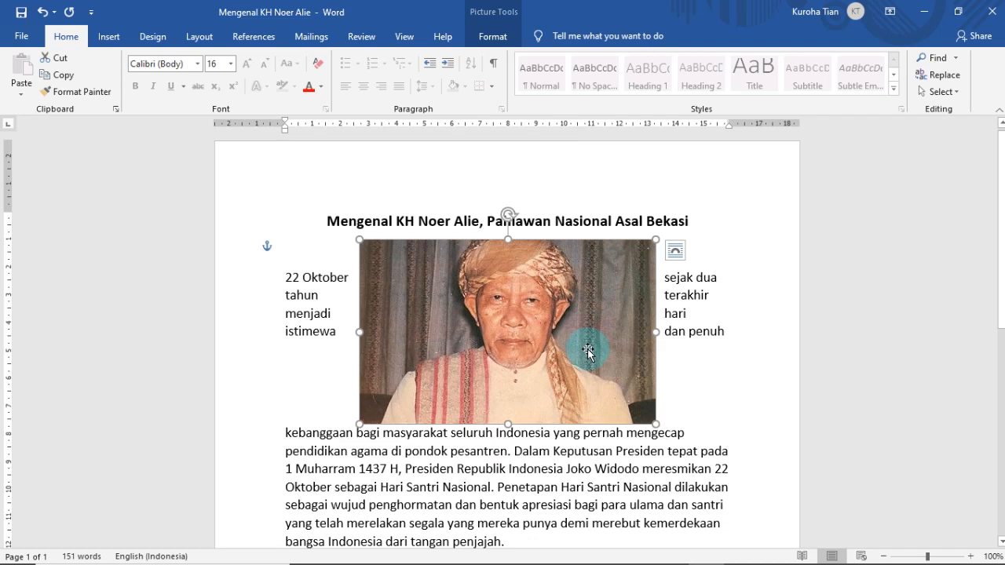
Step: Draw yellow highlighter brackets around the text on both sides of the picture, and close the annotation overlay
{"action": "mouse_move", "coordinate": [635, 3]}
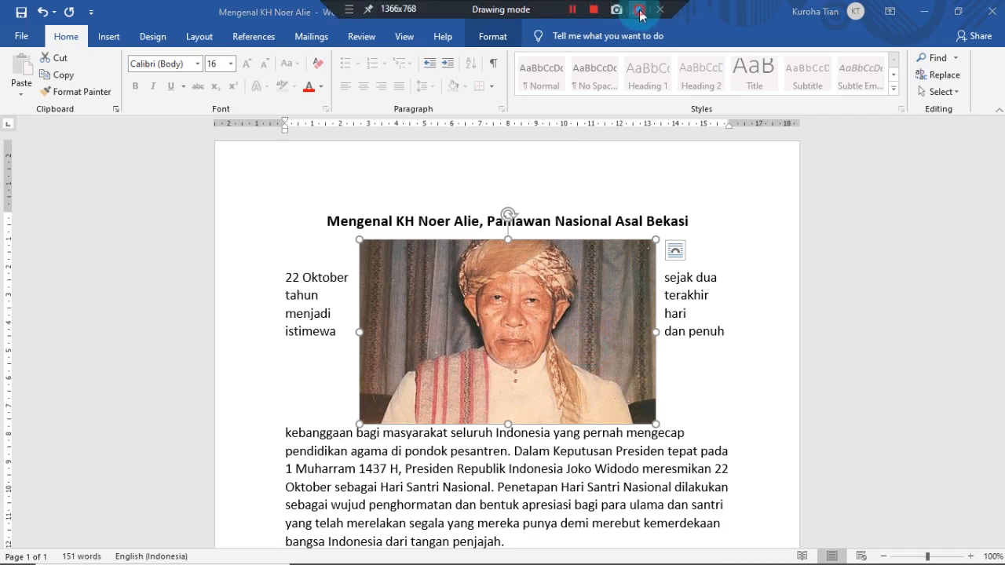
{"action": "left_click", "coordinate": [640, 14]}
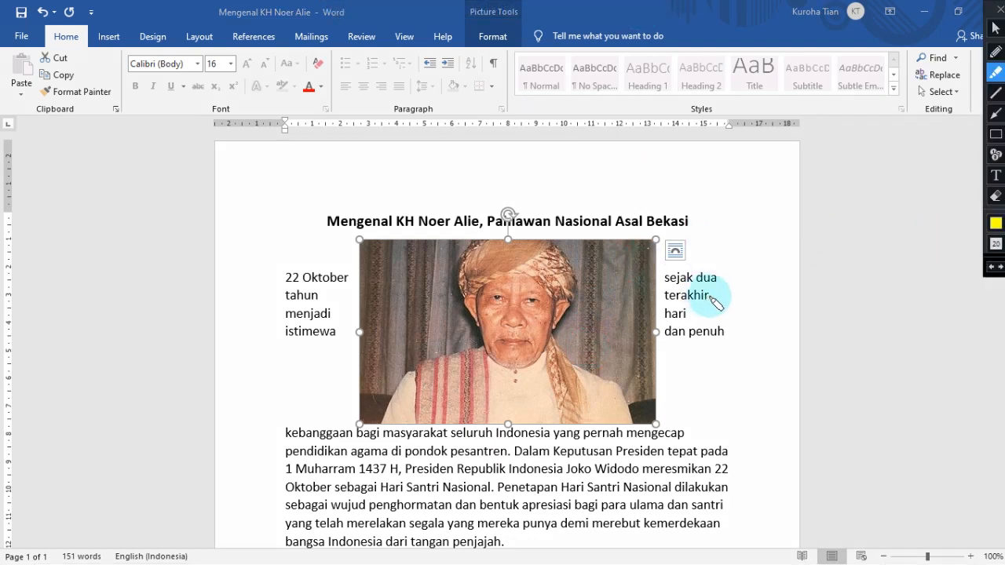
{"action": "mouse_move", "coordinate": [703, 235]}
{"action": "left_mouse_down"}
{"action": "mouse_move", "coordinate": [713, 240]}
{"action": "mouse_move", "coordinate": [741, 393]}
{"action": "mouse_move", "coordinate": [688, 404]}
{"action": "left_mouse_up"}
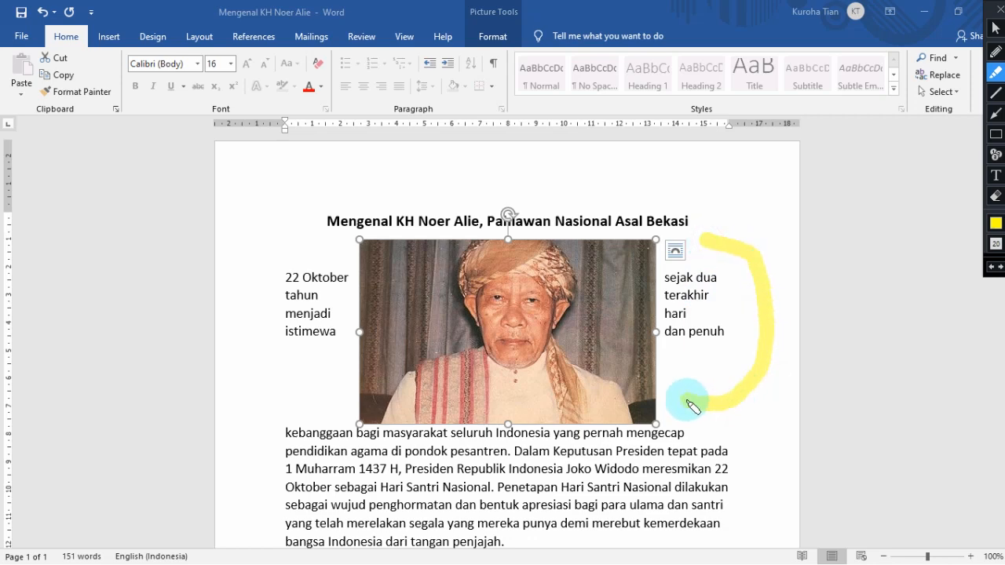
{"action": "mouse_move", "coordinate": [320, 243]}
{"action": "left_mouse_down"}
{"action": "mouse_move", "coordinate": [267, 355]}
{"action": "mouse_move", "coordinate": [274, 386]}
{"action": "mouse_move", "coordinate": [342, 403]}
{"action": "left_mouse_up"}
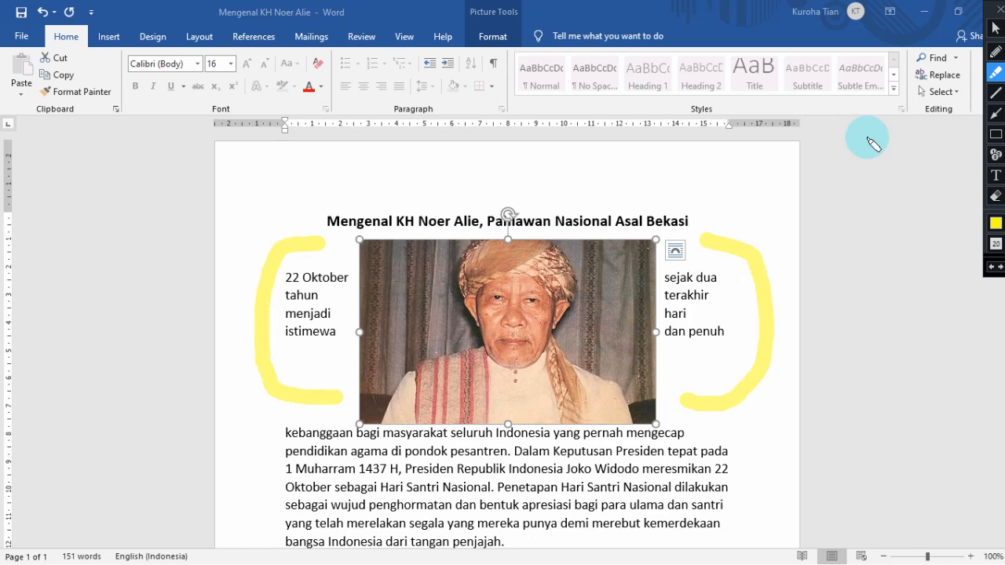
{"action": "key", "text": "Escape"}
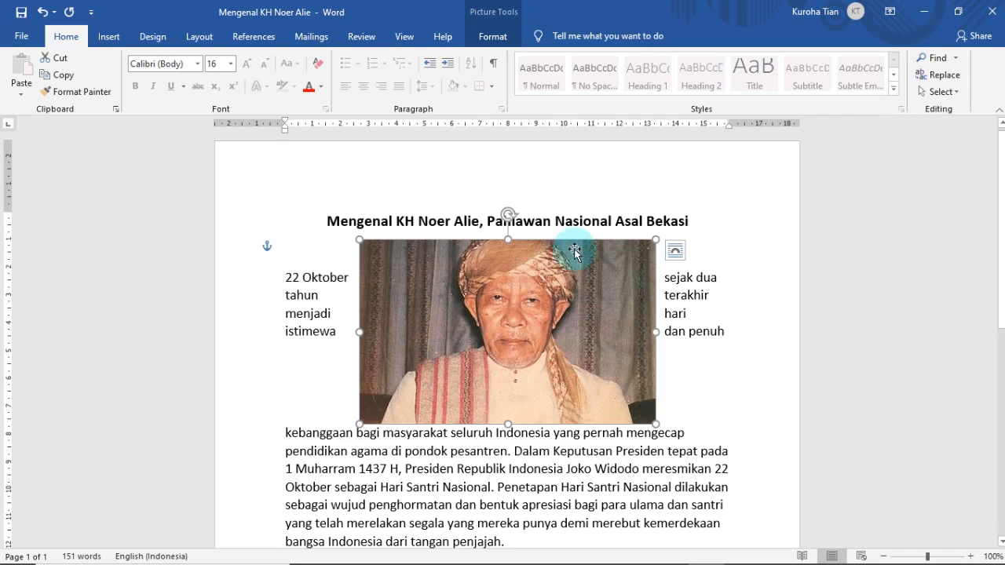
Step: Set the picture's text wrapping to Tight
{"action": "right_click", "coordinate": [516, 312]}
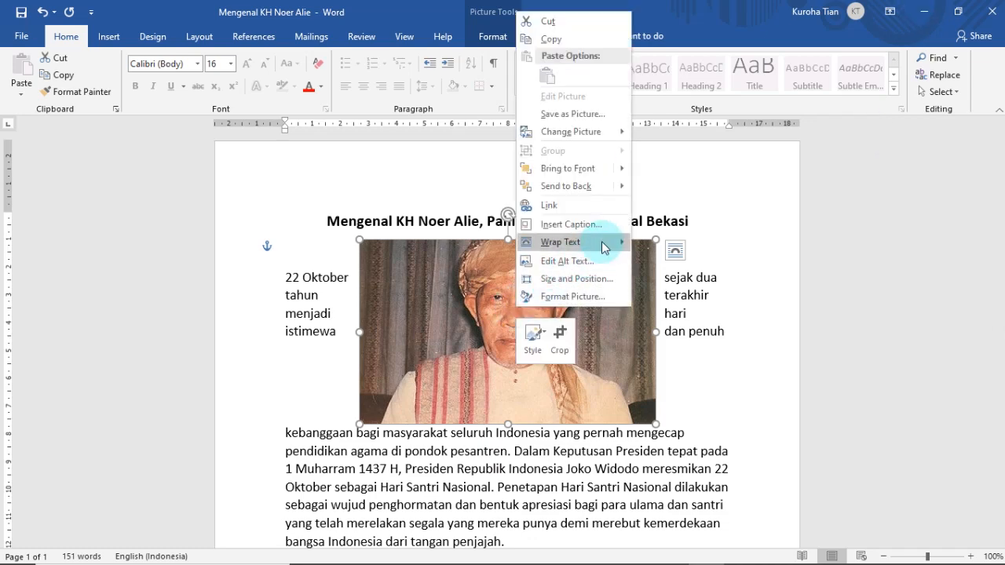
{"action": "mouse_move", "coordinate": [606, 243]}
{"action": "left_click", "coordinate": [657, 247]}
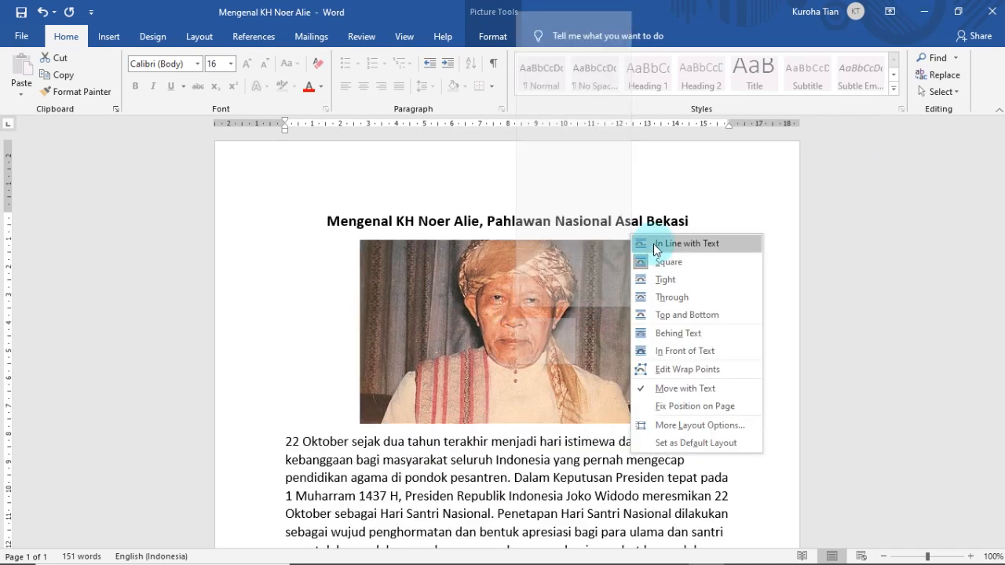
{"action": "left_click", "coordinate": [668, 281]}
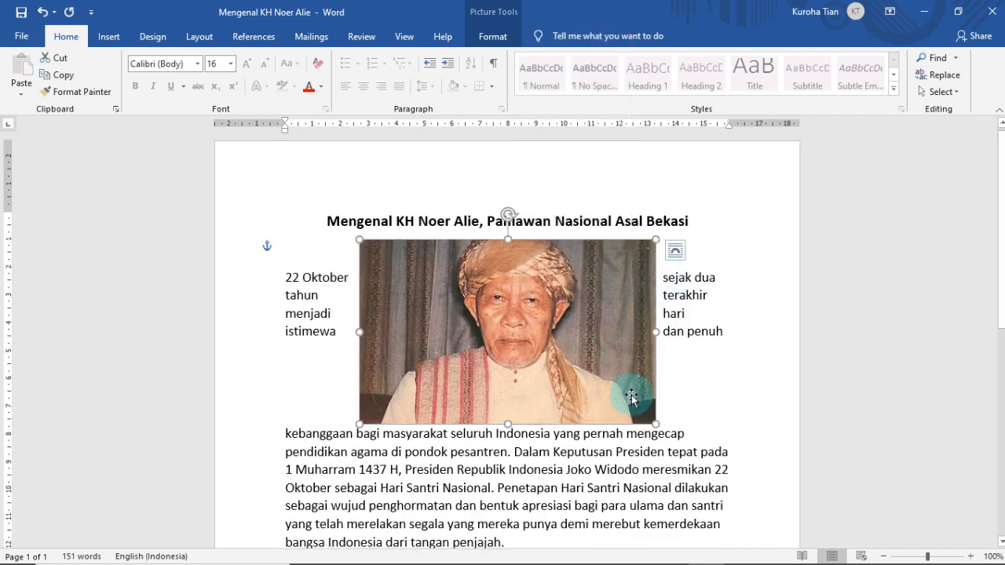
Step: Shrink the picture proportionally from its lower-right corner and move it down into the middle of the first paragraph
{"action": "left_click_drag", "start_coordinate": [656, 424], "coordinate": [572, 372]}
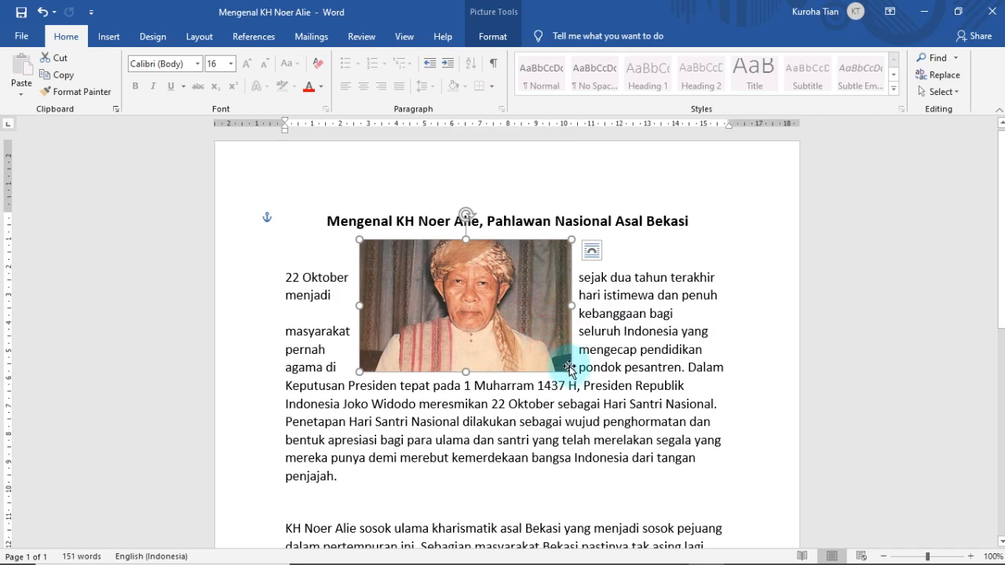
{"action": "left_click_drag", "start_coordinate": [374, 329], "coordinate": [454, 393]}
{"action": "left_click", "coordinate": [488, 362]}
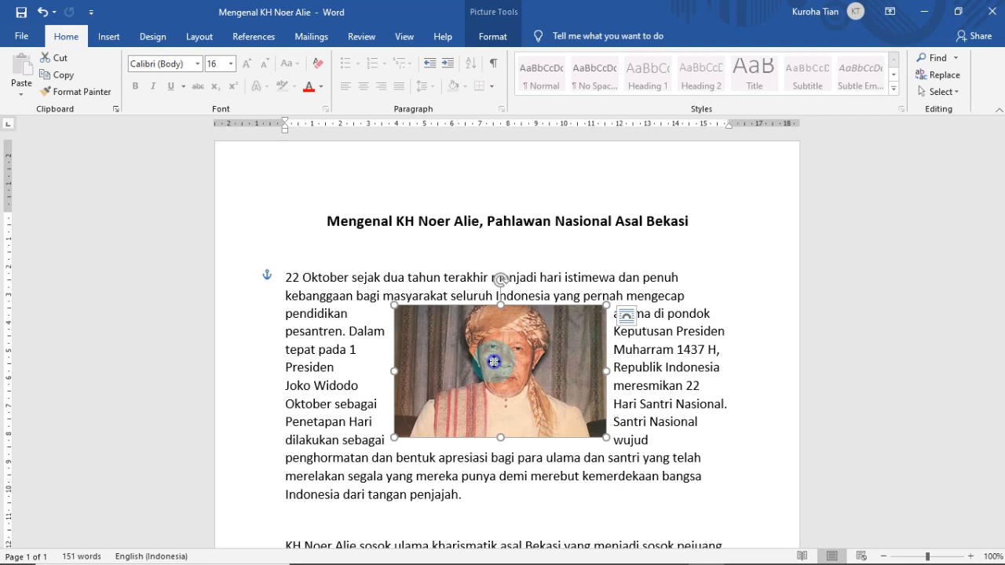
Step: Set the picture's text wrapping to Behind Text
{"action": "right_click", "coordinate": [494, 364]}
{"action": "mouse_move", "coordinate": [585, 303]}
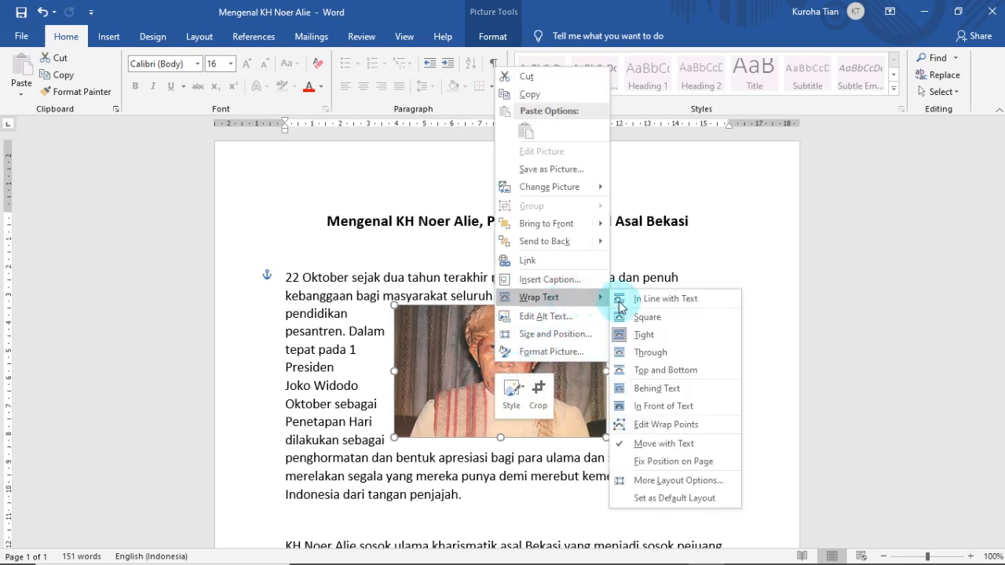
{"action": "left_click", "coordinate": [642, 336]}
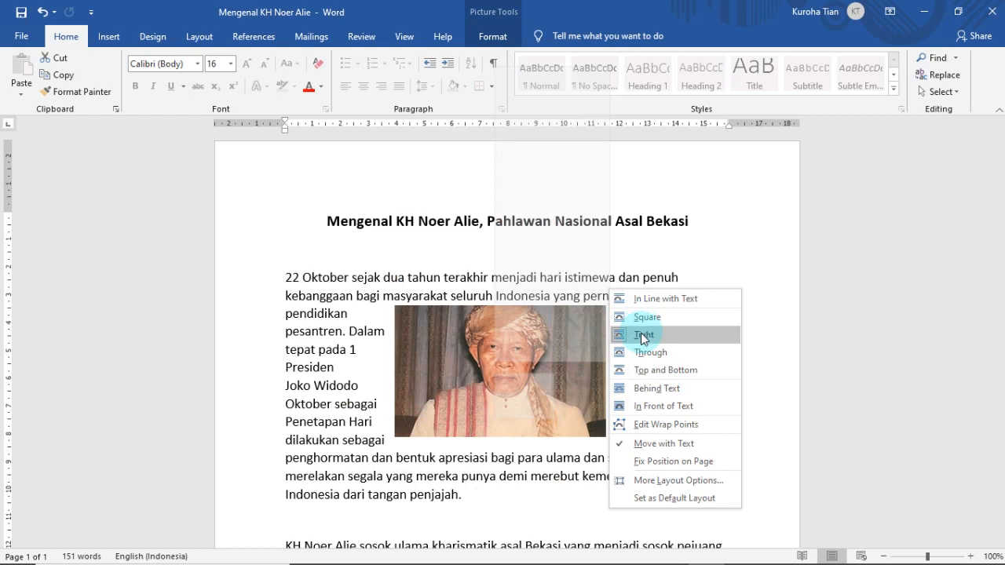
{"action": "left_click", "coordinate": [653, 390]}
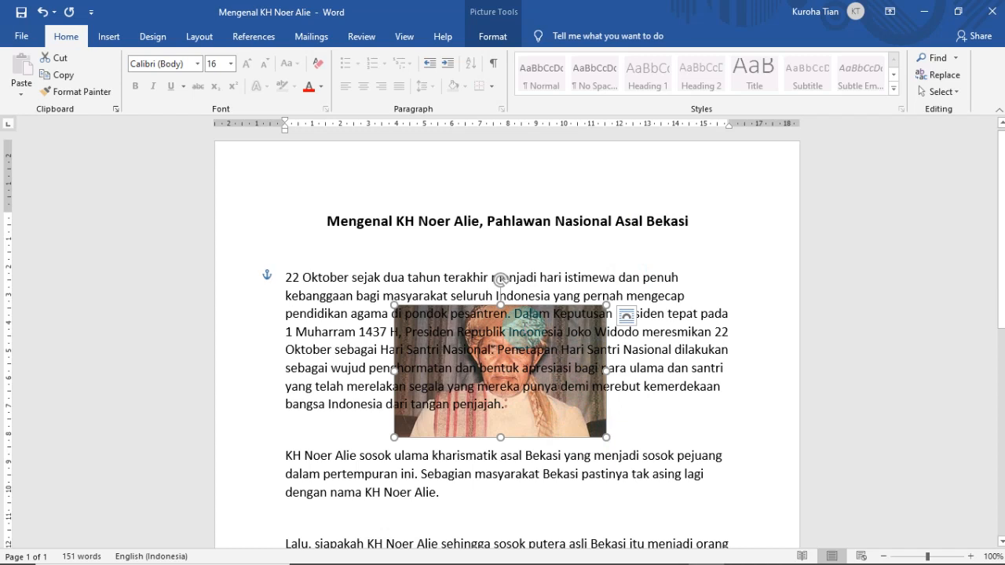
Step: Set the picture's text wrapping to In Front of Text and move it up slightly over the first paragraph
{"action": "right_click", "coordinate": [561, 430]}
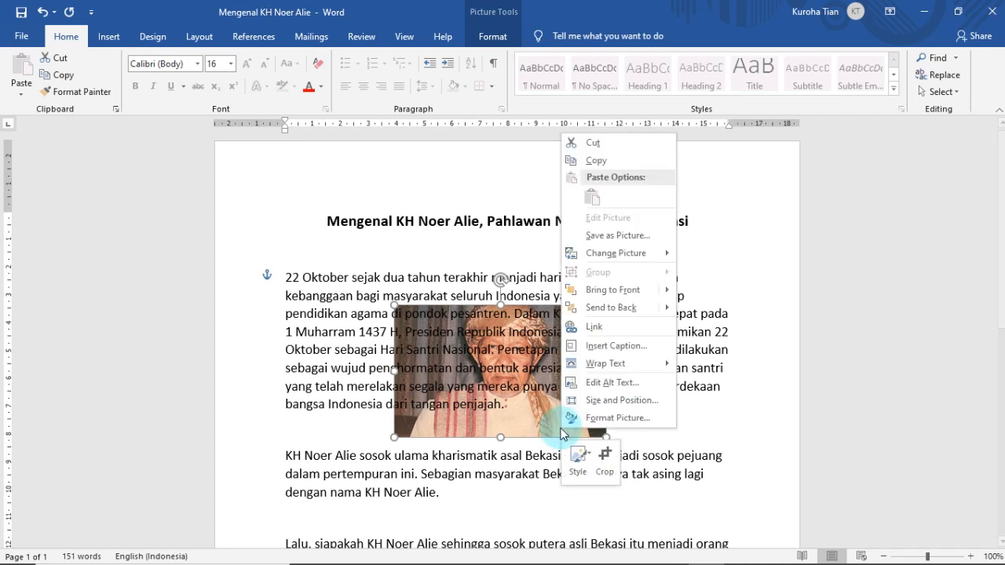
{"action": "mouse_move", "coordinate": [656, 371]}
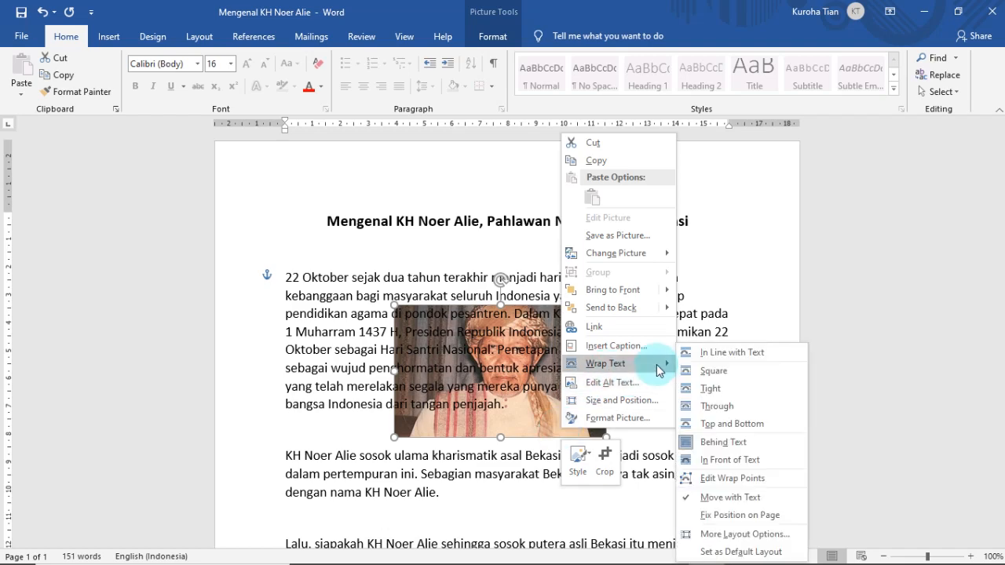
{"action": "left_click", "coordinate": [729, 462]}
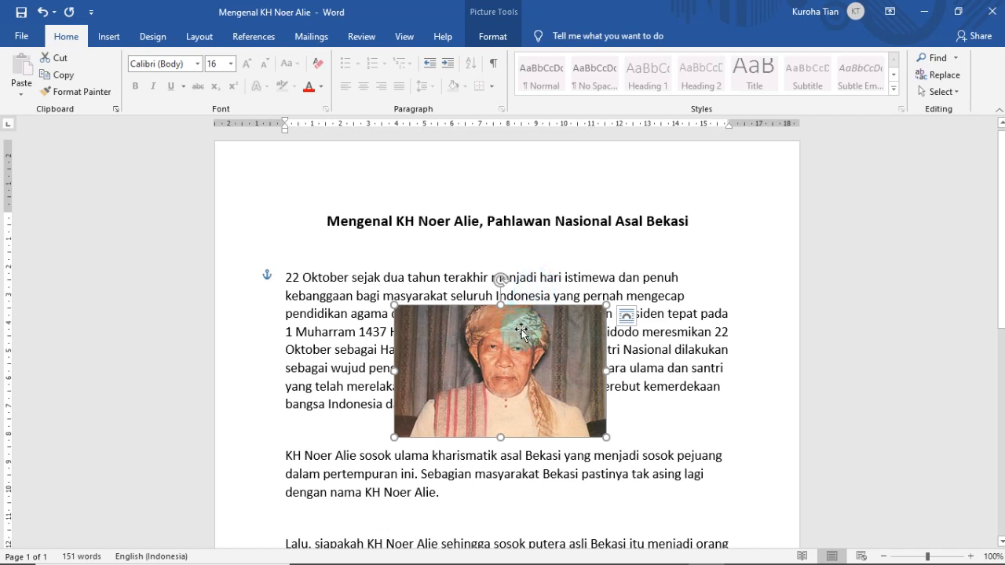
{"action": "left_click_drag", "start_coordinate": [516, 354], "coordinate": [512, 325]}
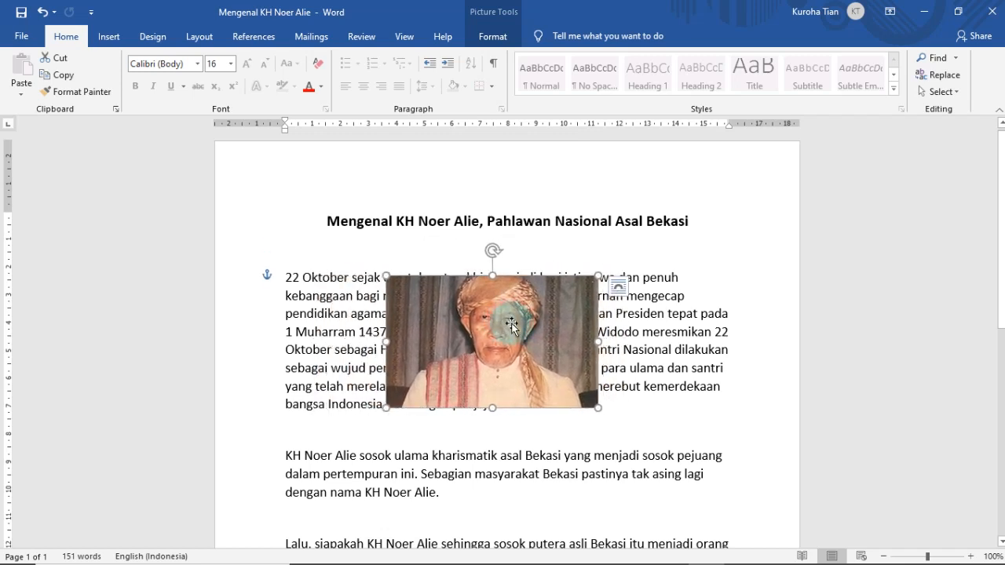
Step: Review the picture's text wrapping options without changing them, and move the picture up to just below the document title
{"action": "right_click", "coordinate": [511, 325]}
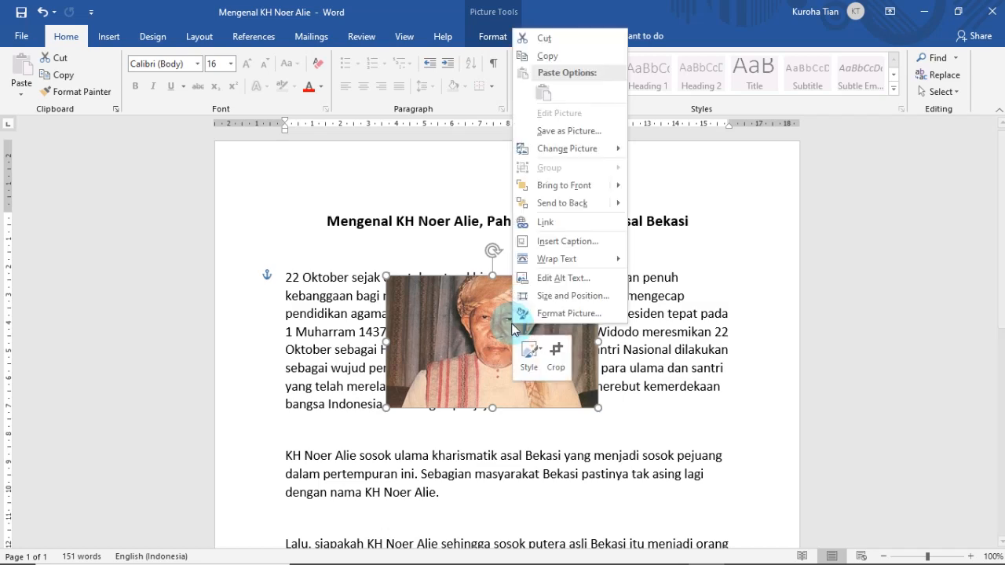
{"action": "mouse_move", "coordinate": [604, 258]}
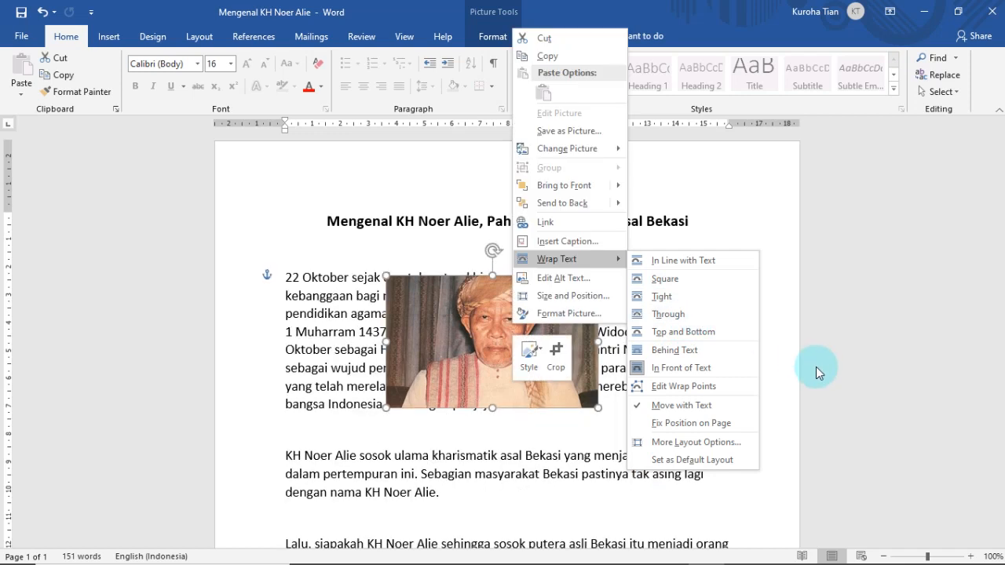
{"action": "left_click", "coordinate": [515, 417]}
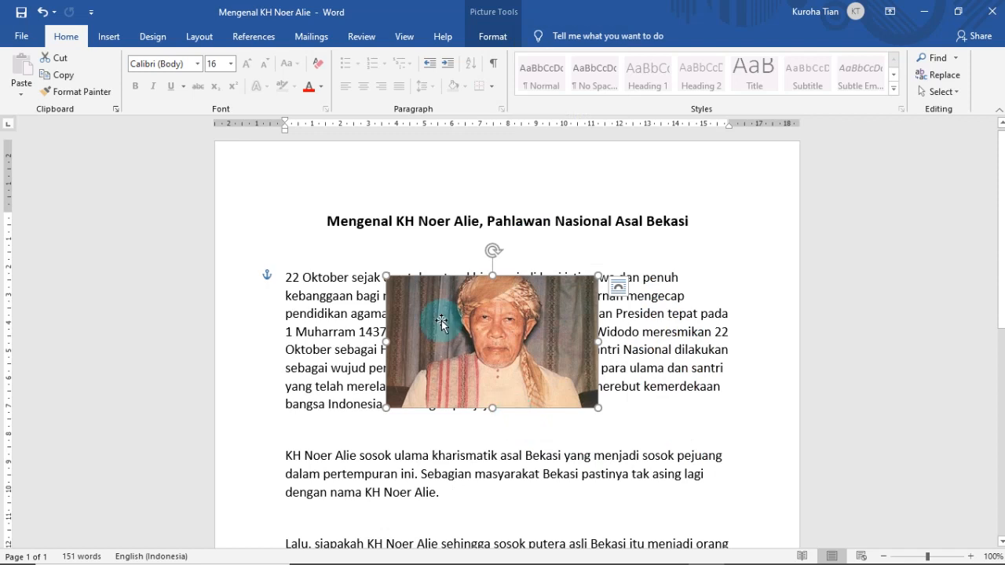
{"action": "left_click_drag", "start_coordinate": [535, 337], "coordinate": [535, 307]}
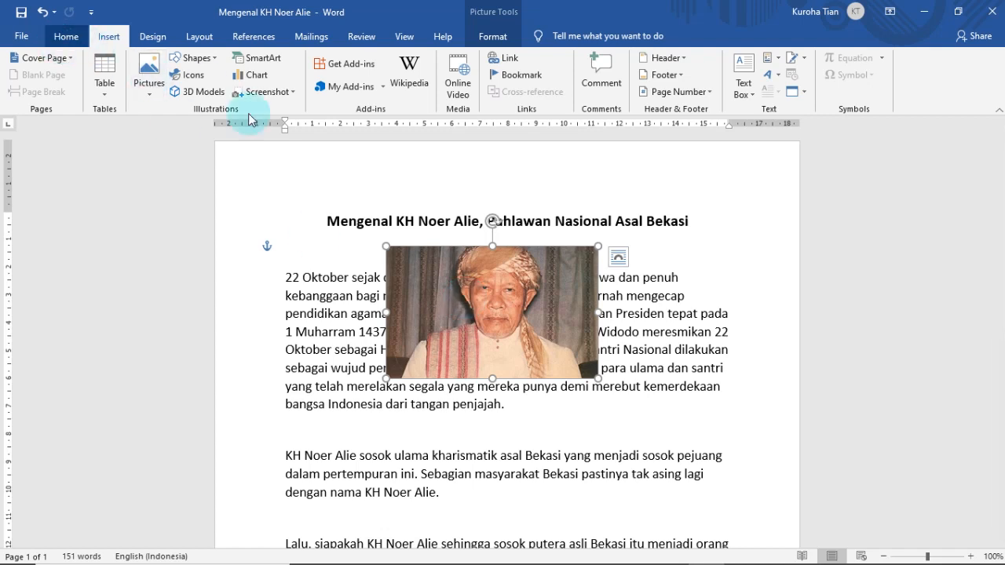
Step: Create a new blank document and insert the pictures 1000x-1, Chales, Helsingin and KH Noer_Ali from this device in one go
{"action": "key", "text": "ctrl+n"}
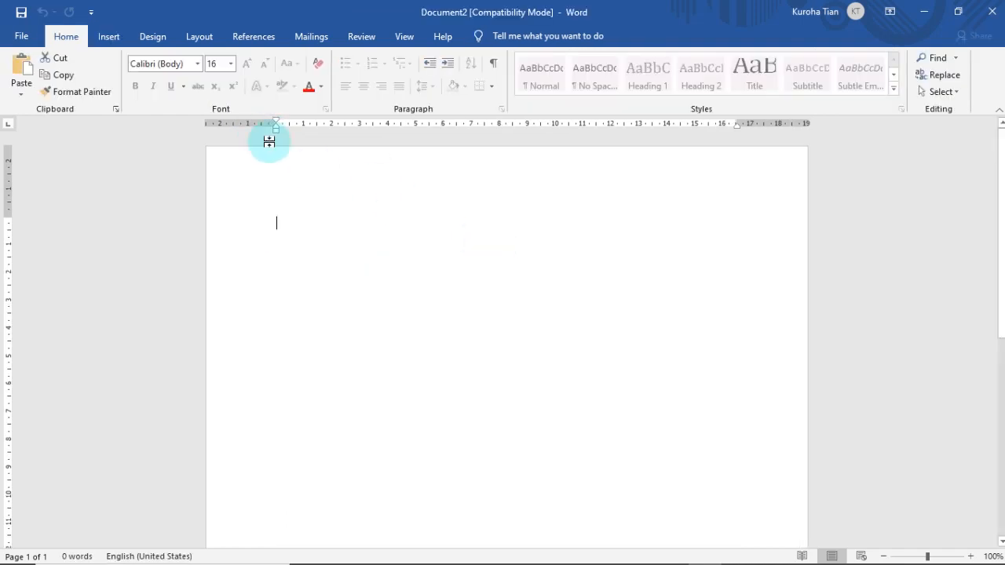
{"action": "left_click", "coordinate": [109, 37]}
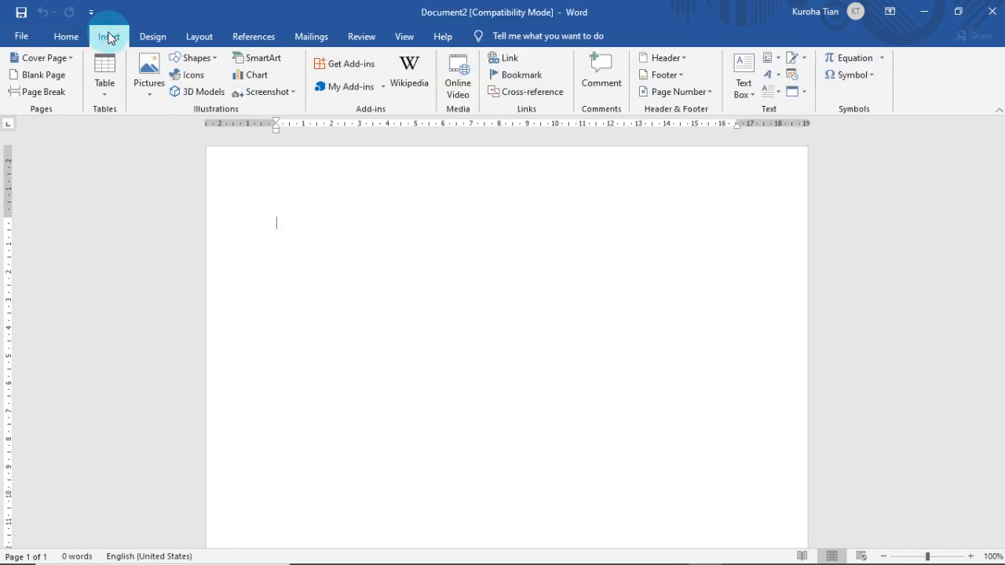
{"action": "left_click", "coordinate": [153, 62]}
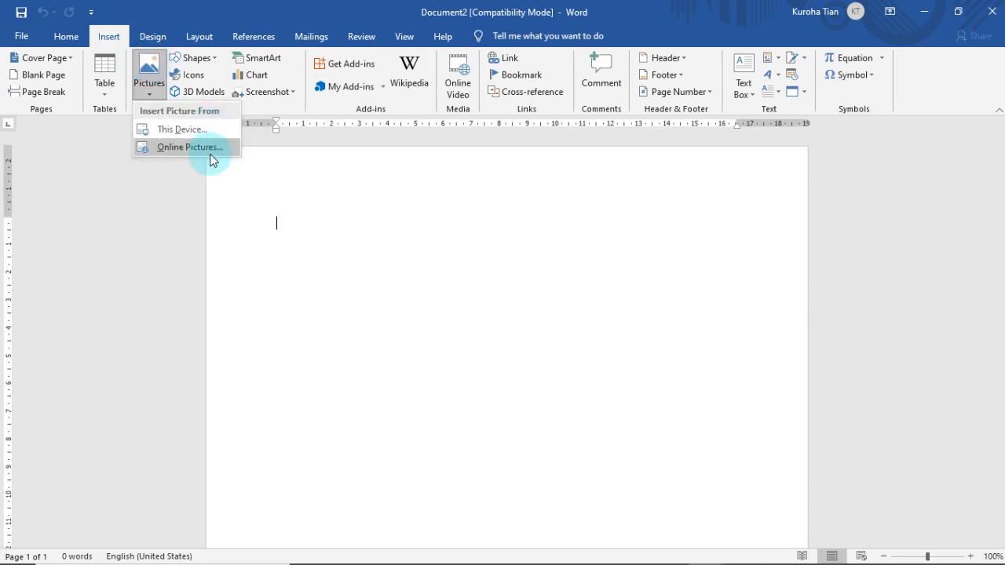
{"action": "left_click", "coordinate": [182, 130]}
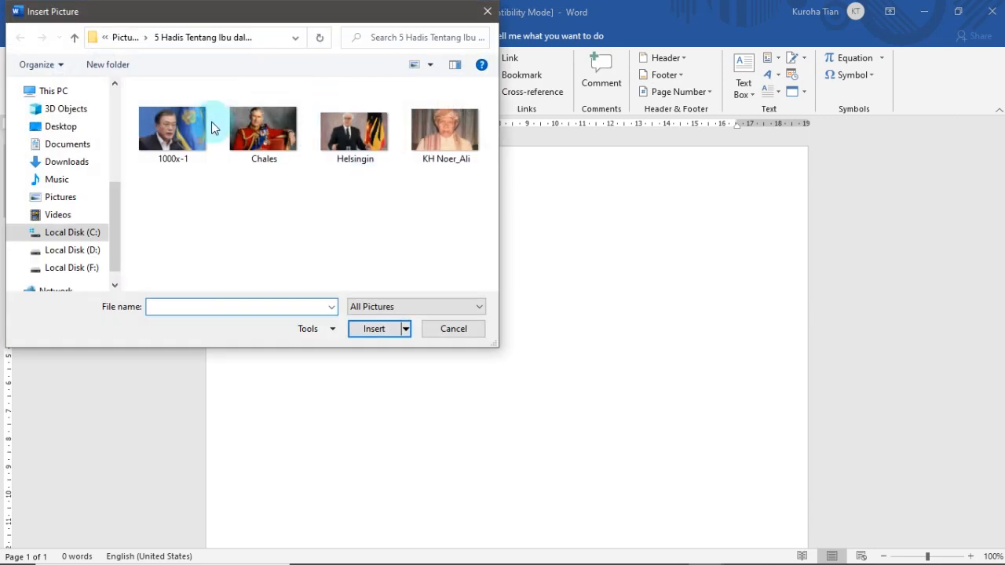
{"action": "left_click_drag", "start_coordinate": [139, 191], "coordinate": [453, 115]}
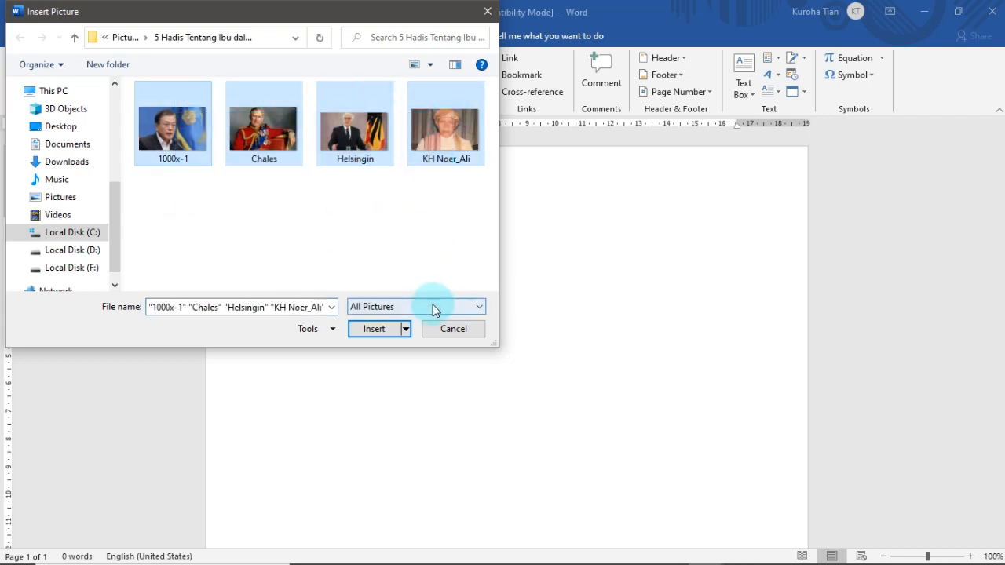
{"action": "left_click", "coordinate": [366, 266]}
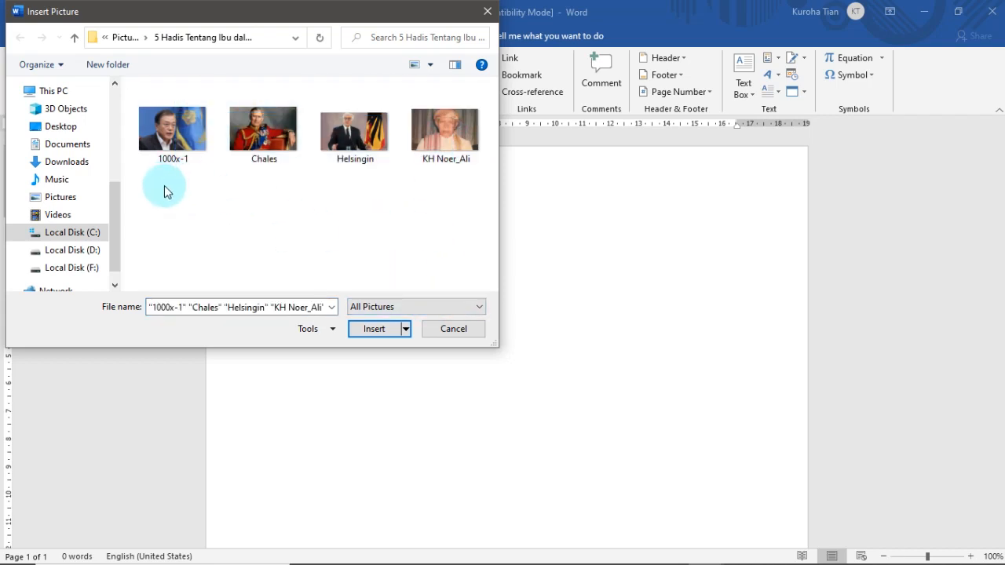
{"action": "left_click_drag", "start_coordinate": [160, 190], "coordinate": [478, 142]}
{"action": "left_click", "coordinate": [380, 330]}
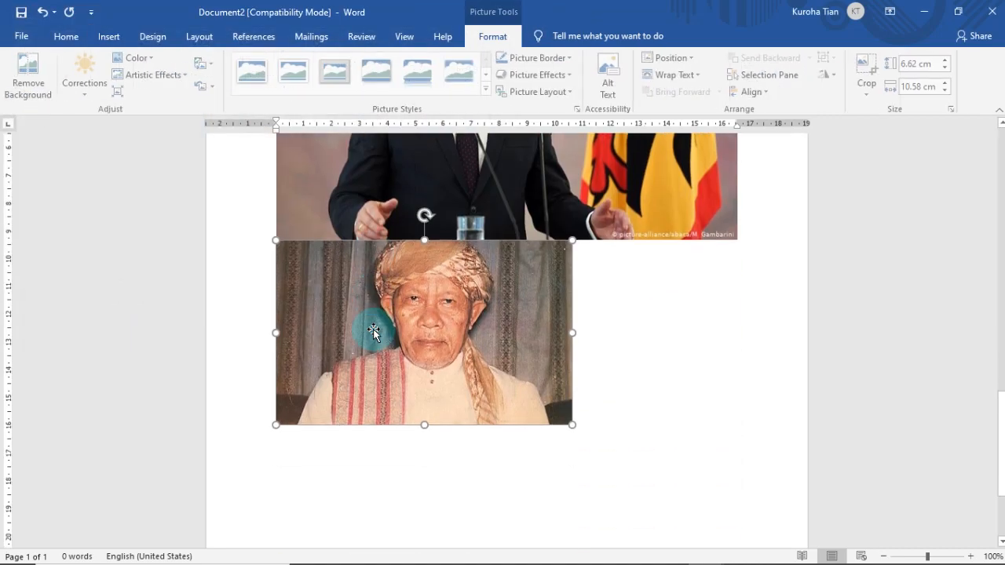
Step: Examine the inserted pictures from the start of the document, selecting the first one and viewing its available commands without applying any
{"action": "scroll", "coordinate": [374, 333], "scroll_direction": "up", "scroll_amount": 10}
{"action": "scroll", "coordinate": [392, 329], "scroll_direction": "up", "scroll_amount": 10}
{"action": "scroll", "coordinate": [402, 326], "scroll_direction": "up", "scroll_amount": 2}
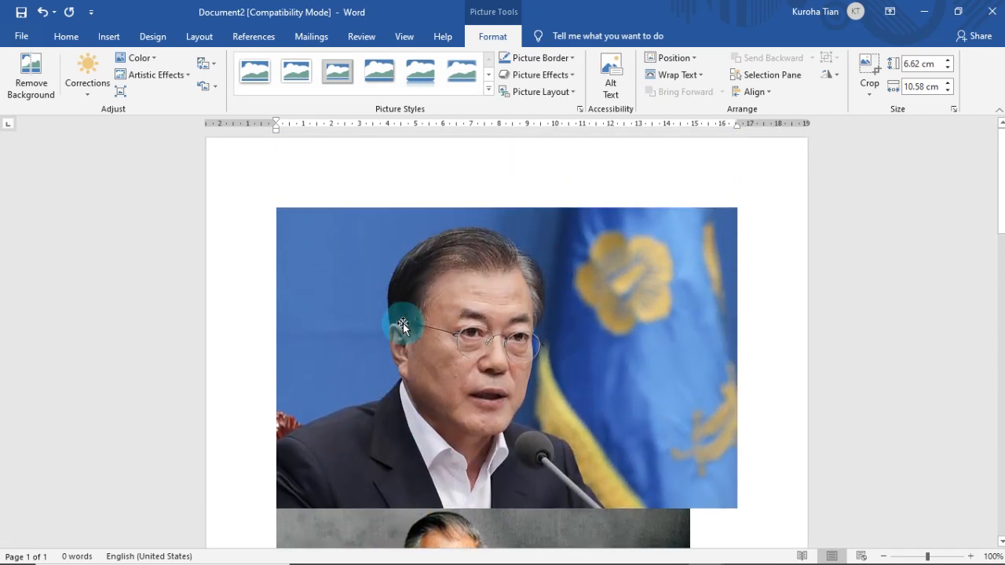
{"action": "scroll", "coordinate": [403, 326], "scroll_direction": "down", "scroll_amount": 2}
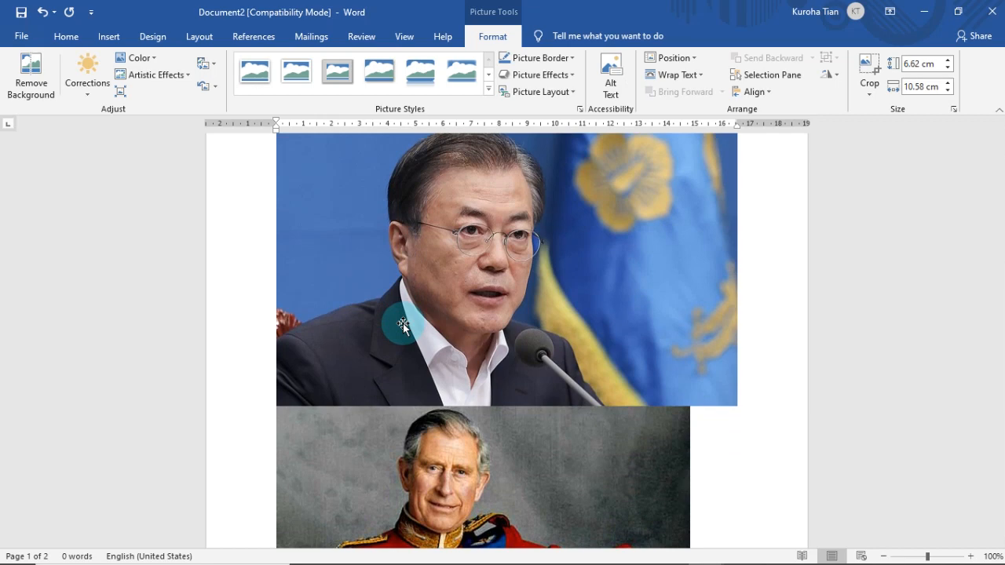
{"action": "left_click", "coordinate": [403, 326]}
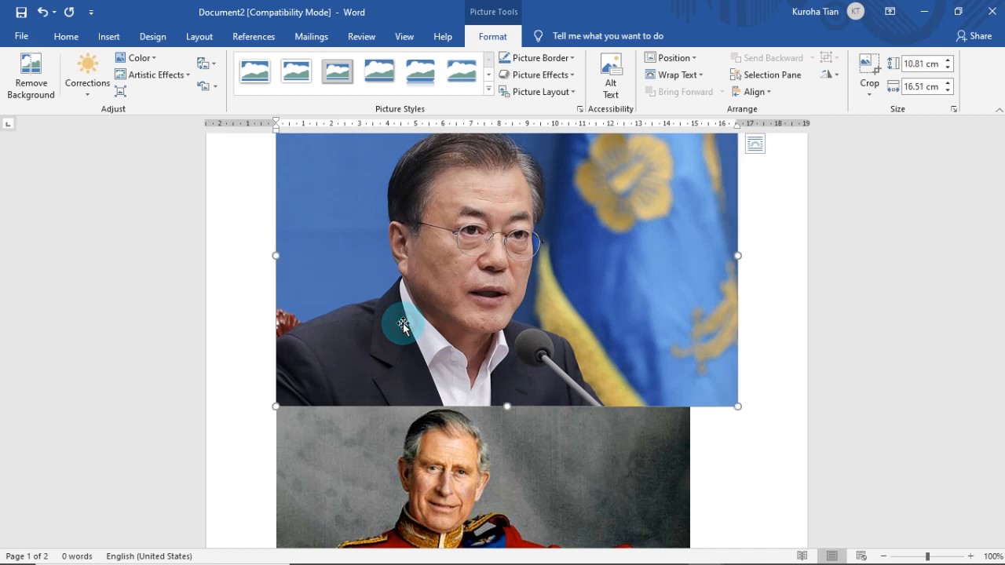
{"action": "right_click", "coordinate": [460, 283]}
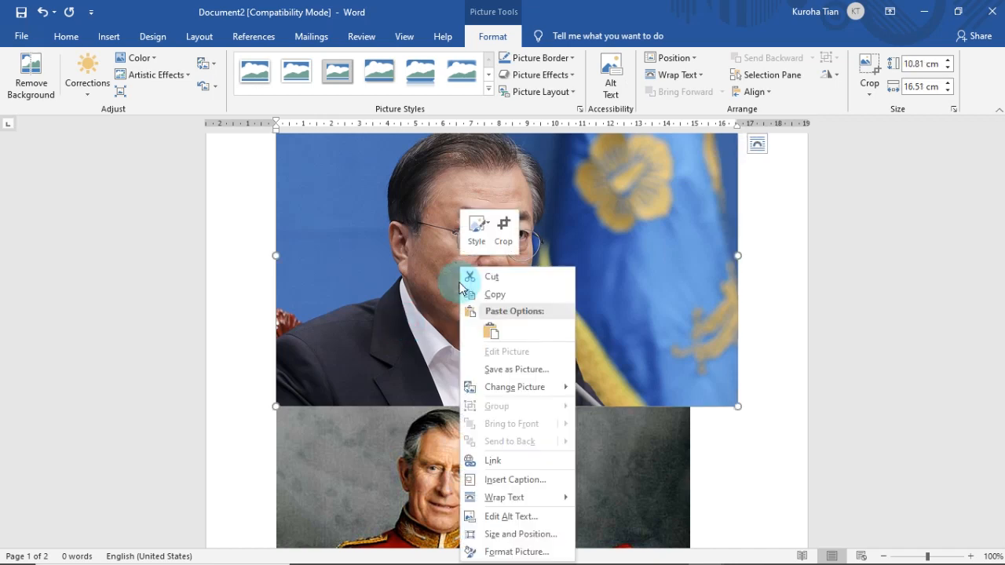
{"action": "left_click", "coordinate": [589, 296]}
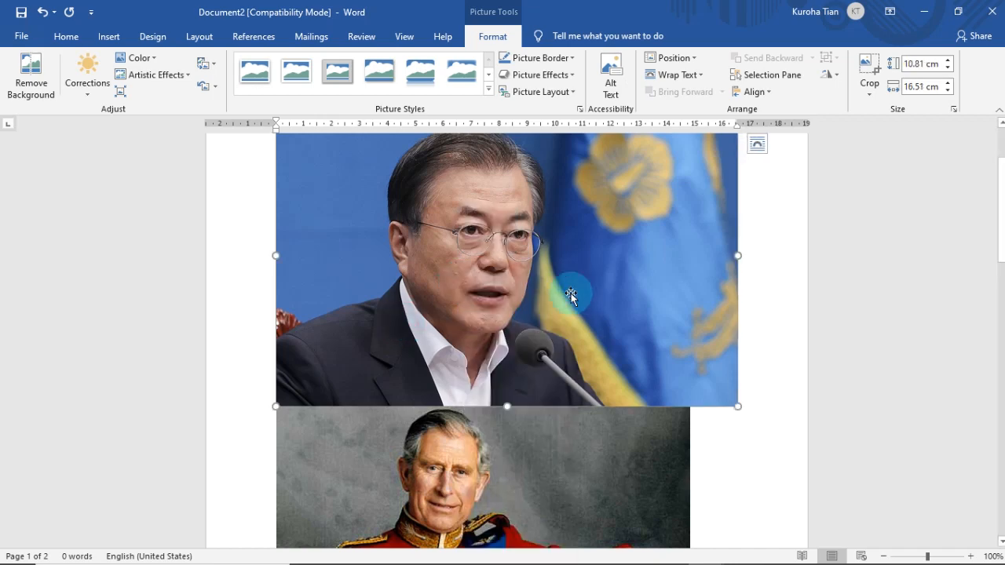
{"action": "scroll", "coordinate": [479, 354], "scroll_direction": "down", "scroll_amount": 3}
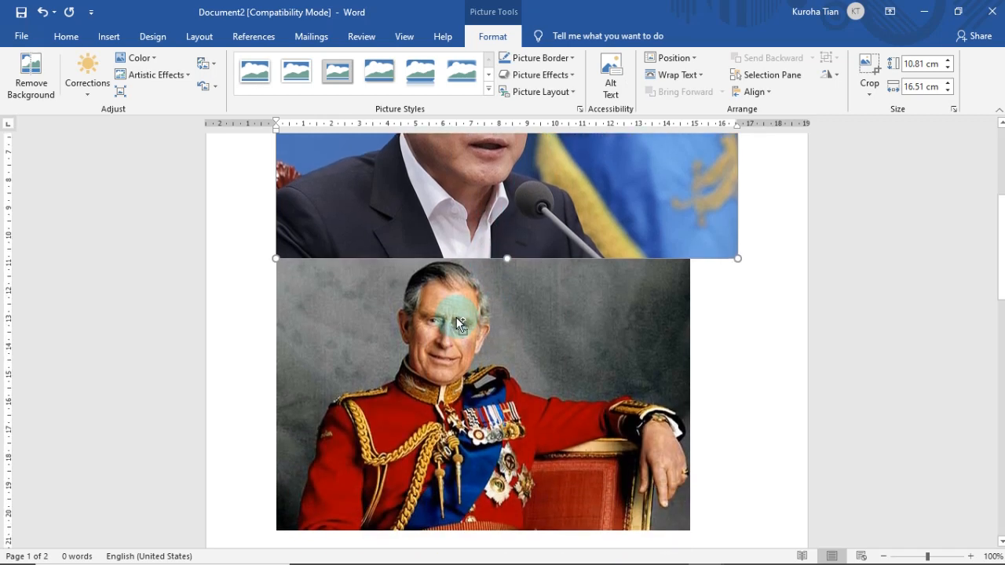